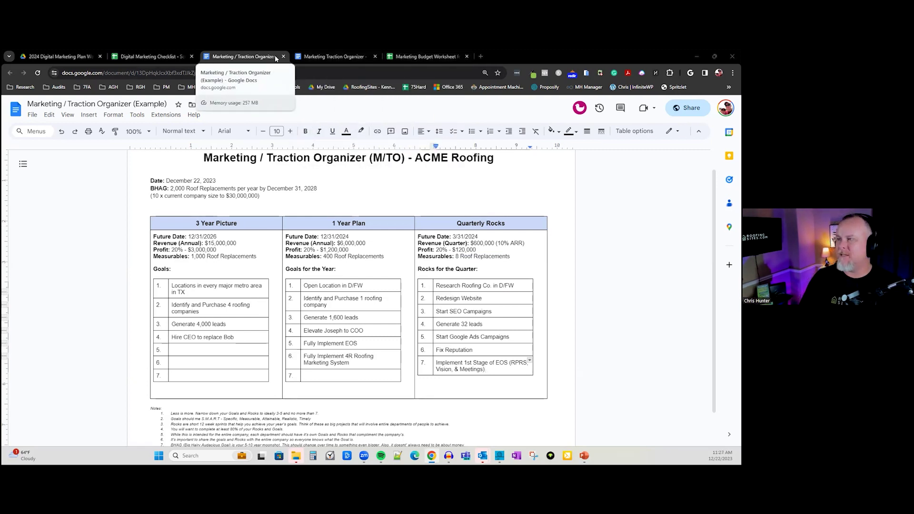
- Find the annual revenue figure under the 1 Year Plan in the Marketing / Traction Organizer example
left_click(76, 57)
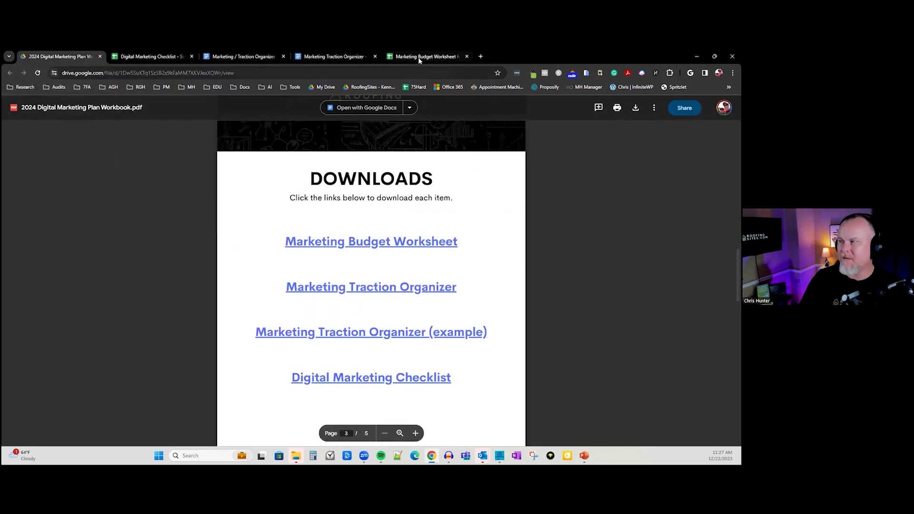
key("ctrl+5")
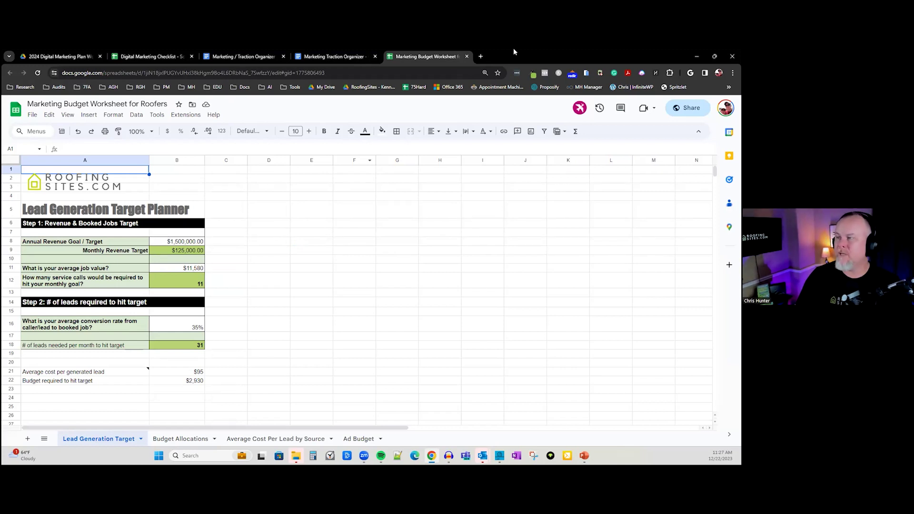
left_click(336, 57)
left_click(232, 56)
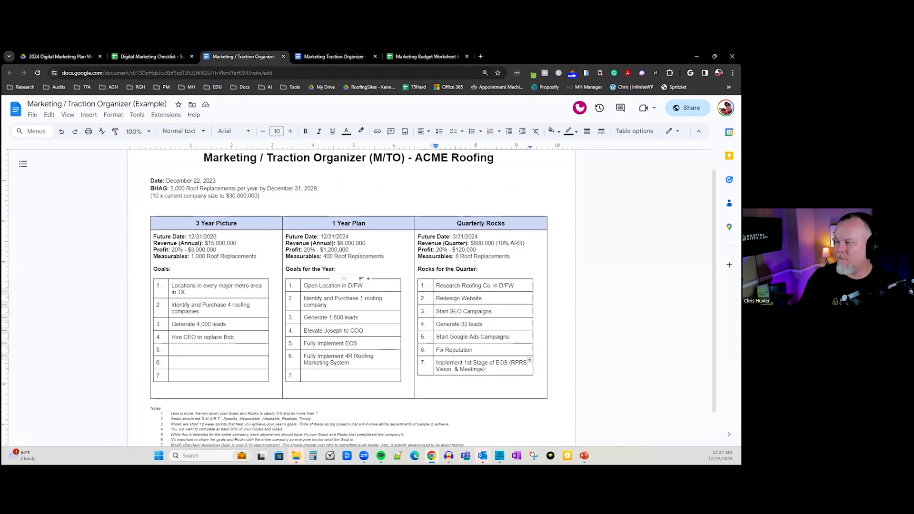
left_click_drag(367, 243, 337, 243)
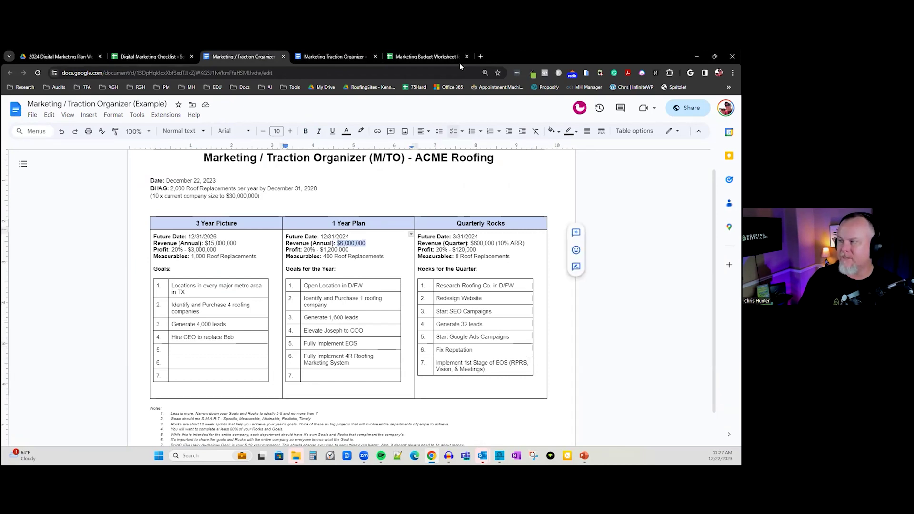
- Set the Annual Revenue Goal / Target in the Marketing Budget Worksheet's Lead Generation Target sheet to $6,000,000
left_click(413, 57)
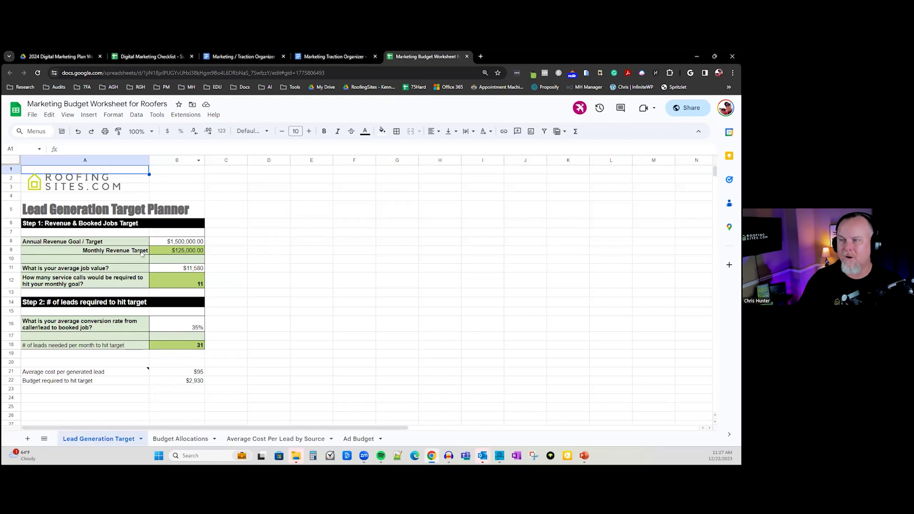
left_click(172, 243)
type("6,000,0")
type("0000")
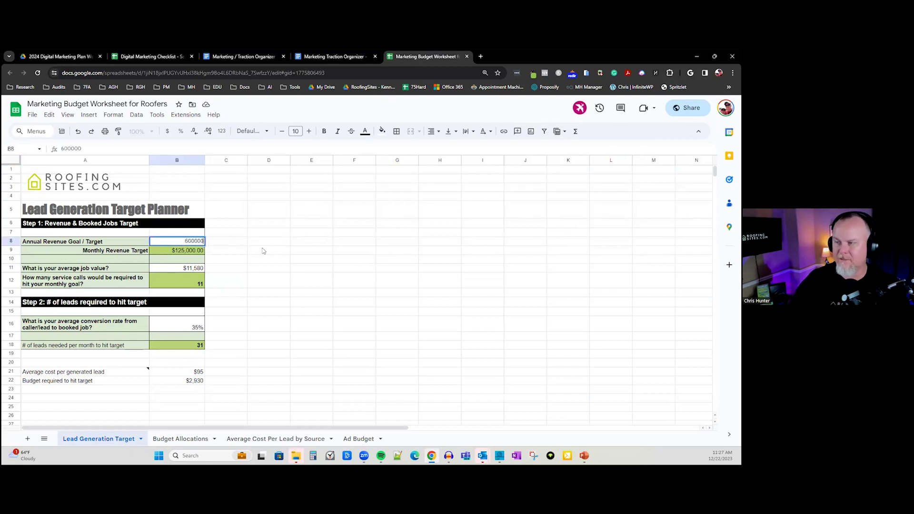
type("0")
key("Return")
- Set the average job value to $15,000
scroll(176, 244, "down", 1)
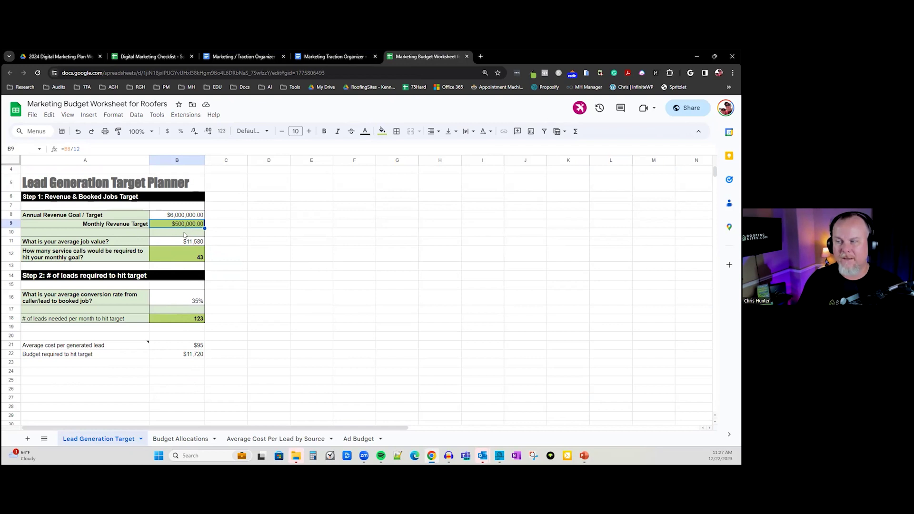
left_click(181, 242)
type("15000")
key("Return")
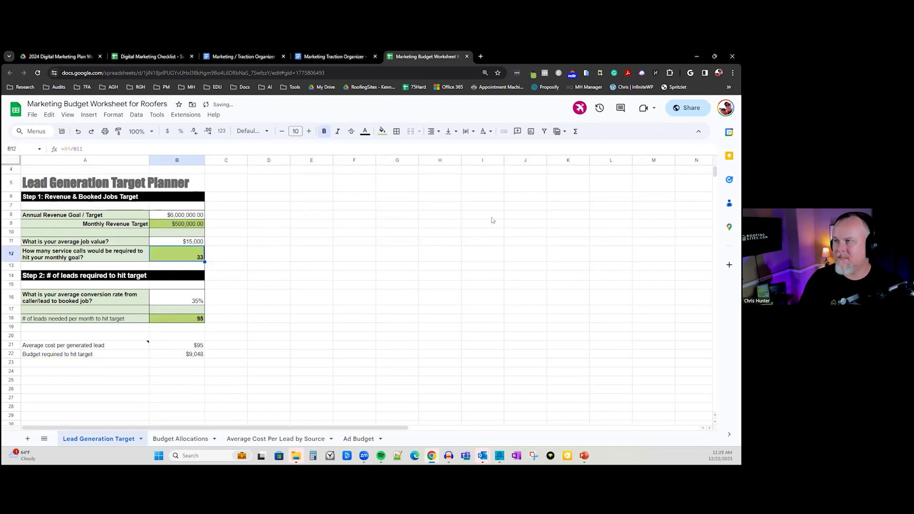
left_click(204, 243)
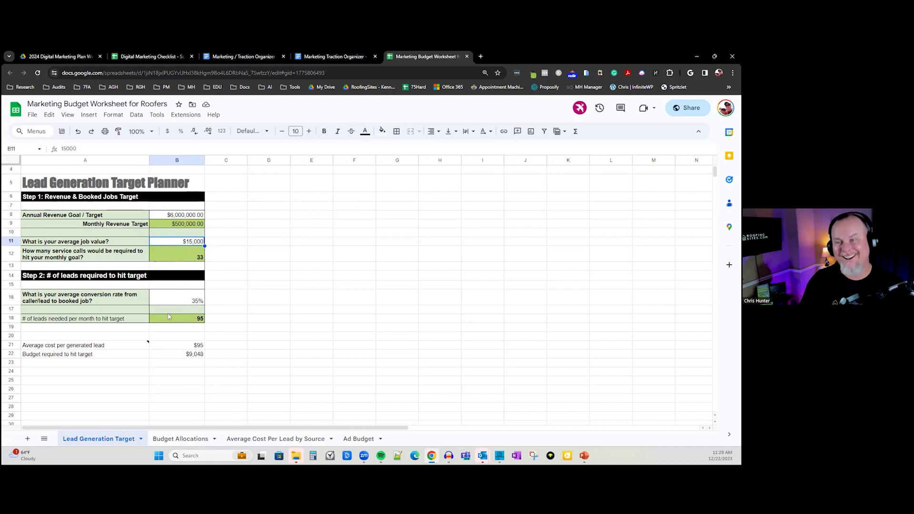
- Set the average conversion rate from caller/lead to booked job to 25%
left_click(56, 298)
left_click(203, 301)
type("25")
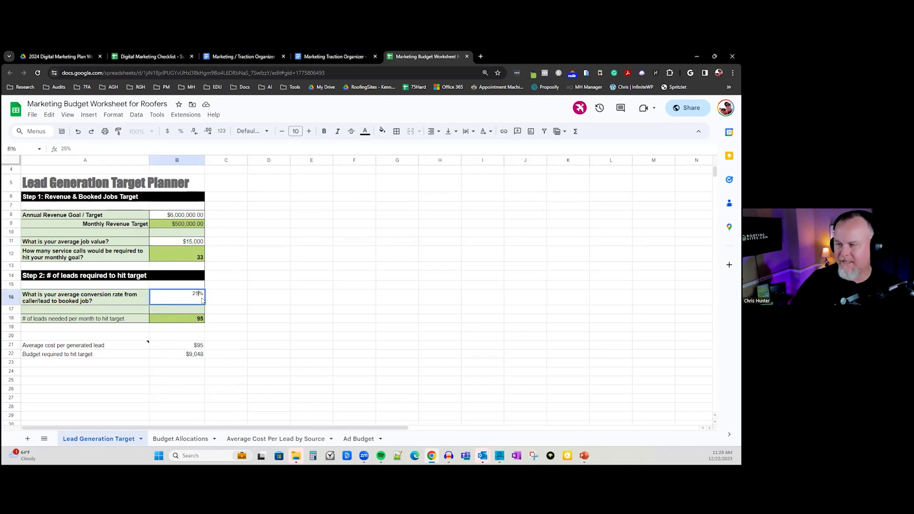
key("Return")
- Review the annual revenue goal, average job value, required service calls, conversion rate and number of leads needed per month
scroll(190, 272, "up", 1)
left_click(181, 243)
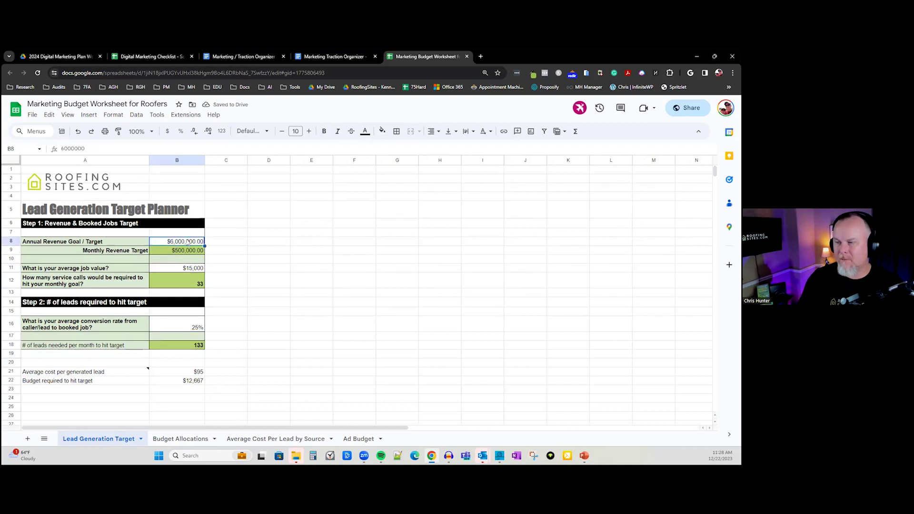
left_click(187, 270)
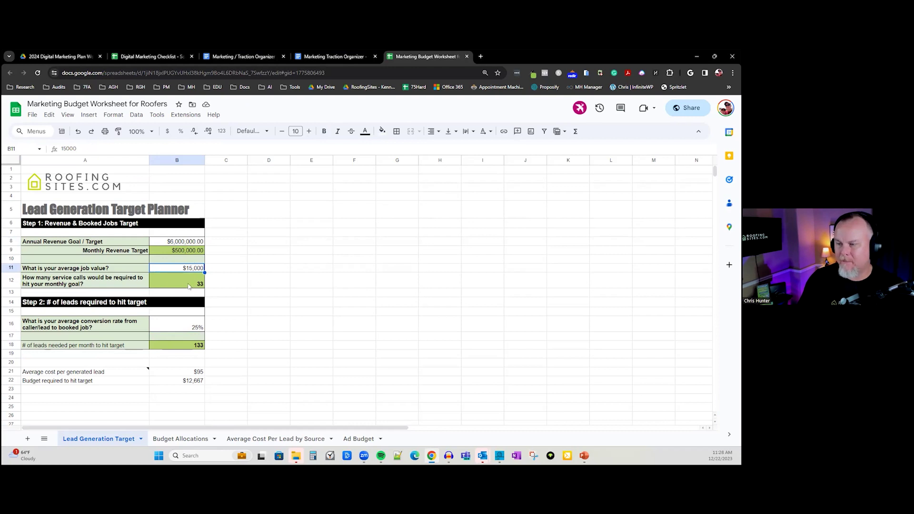
left_click(188, 285)
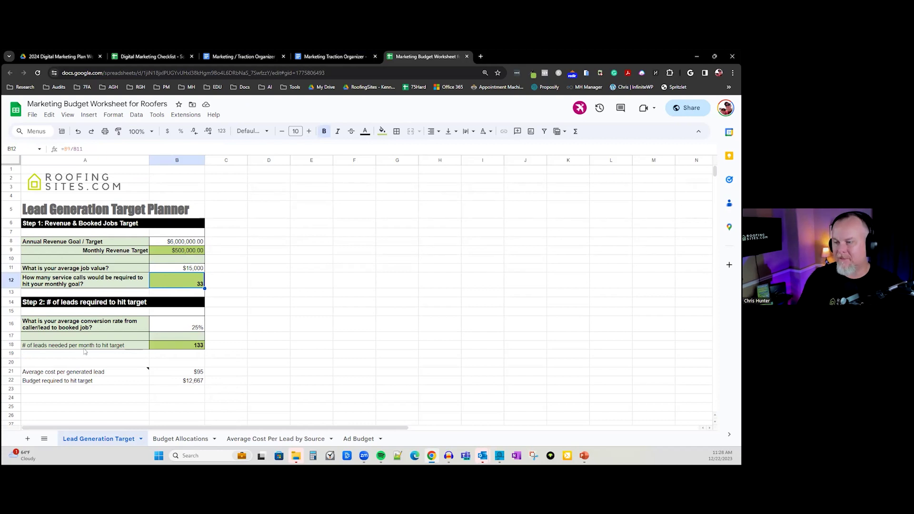
left_click(107, 347)
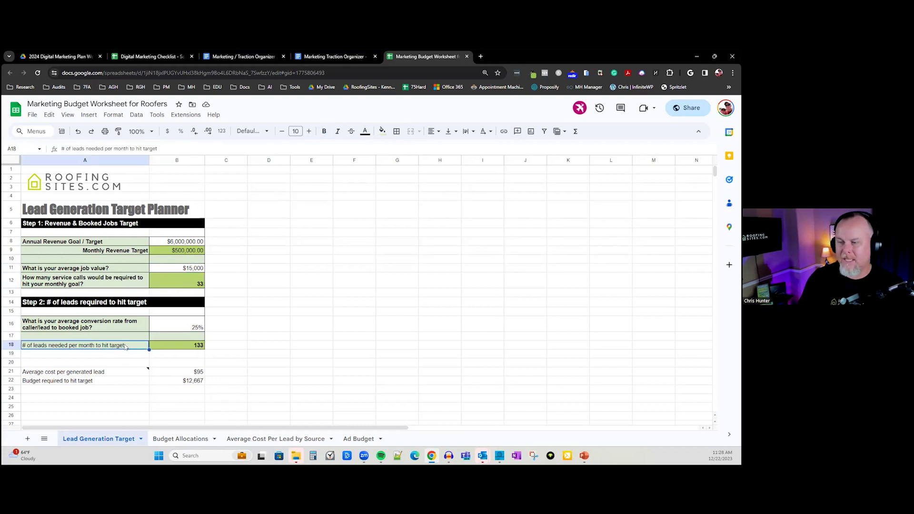
left_click(183, 348)
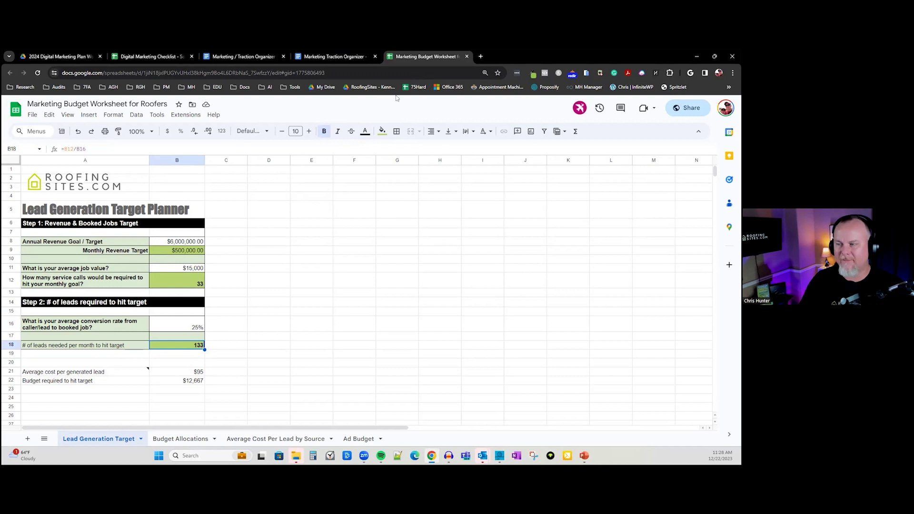
left_click(171, 243)
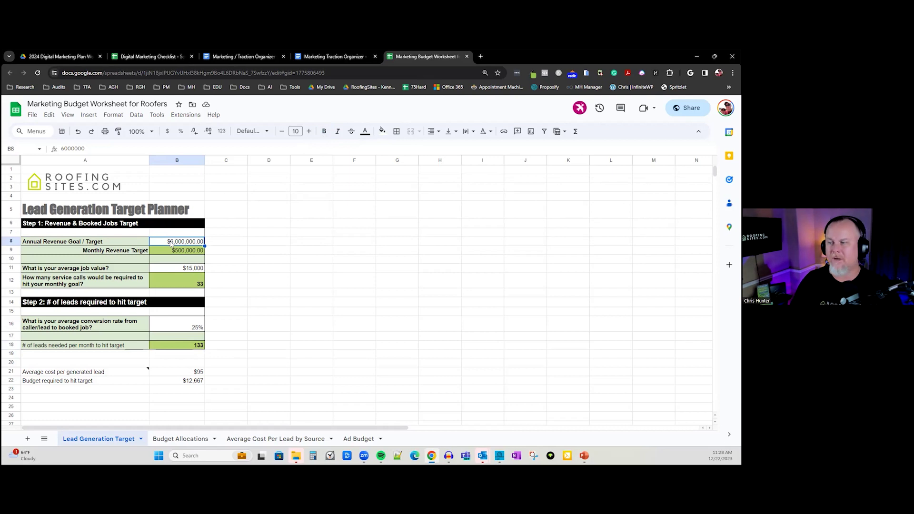
left_click(186, 270)
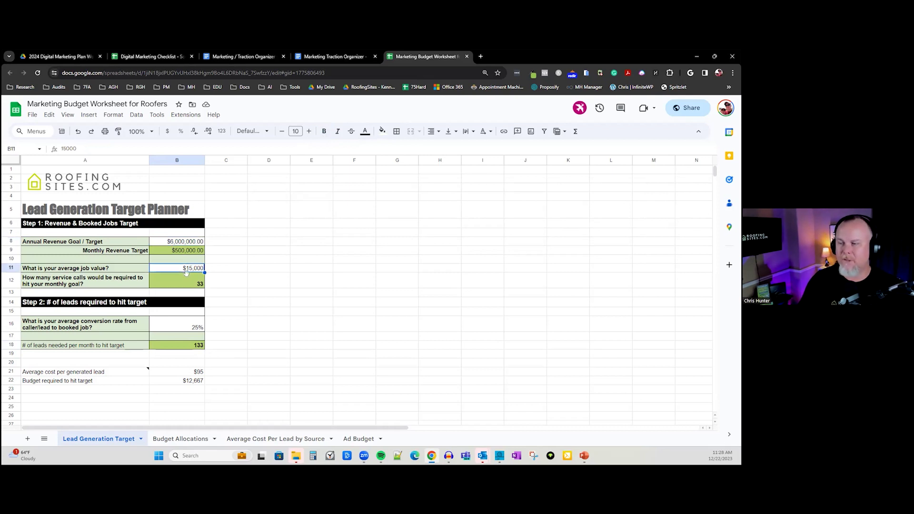
left_click(175, 330)
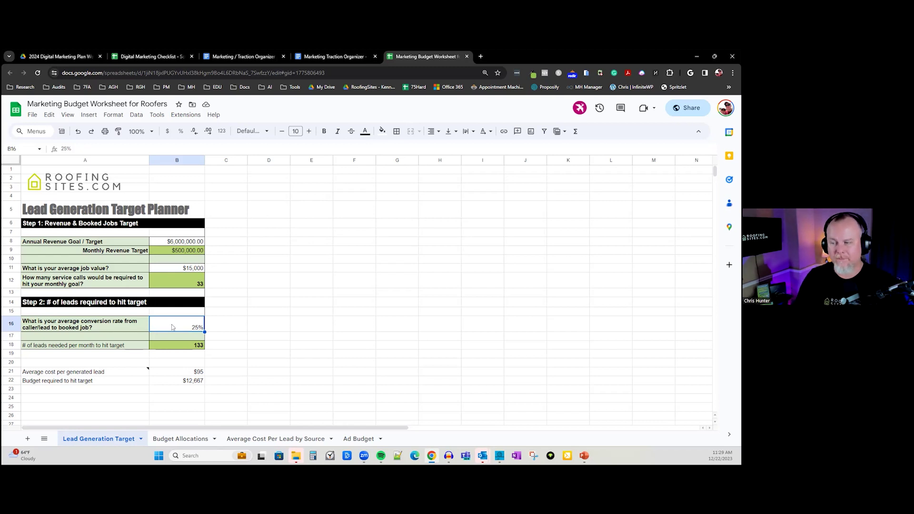
- Examine the average cost per generated lead with its benchmark note, and compare the required budget with the annual revenue goal
left_click(114, 377)
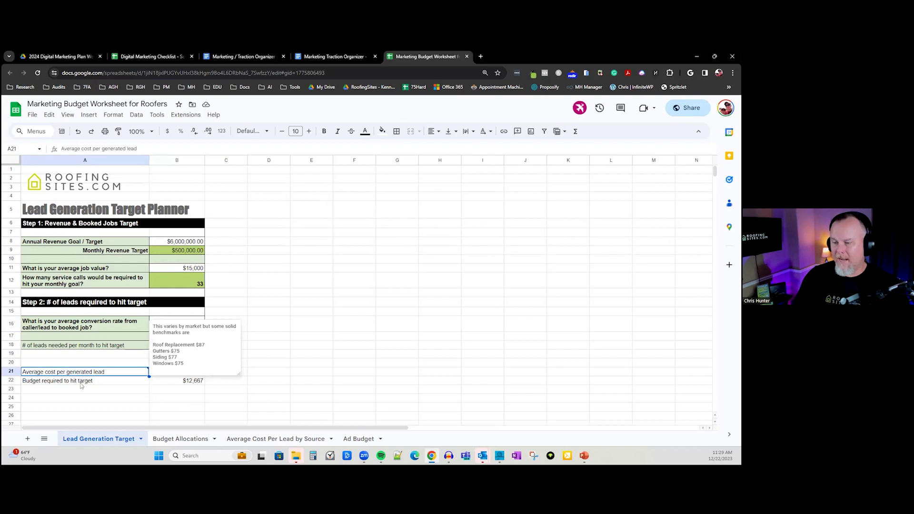
left_click(176, 391)
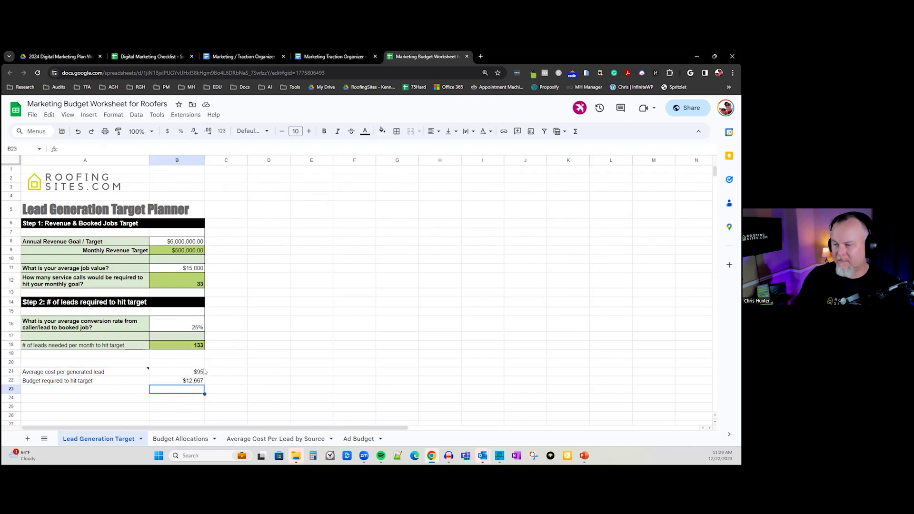
left_click(193, 373)
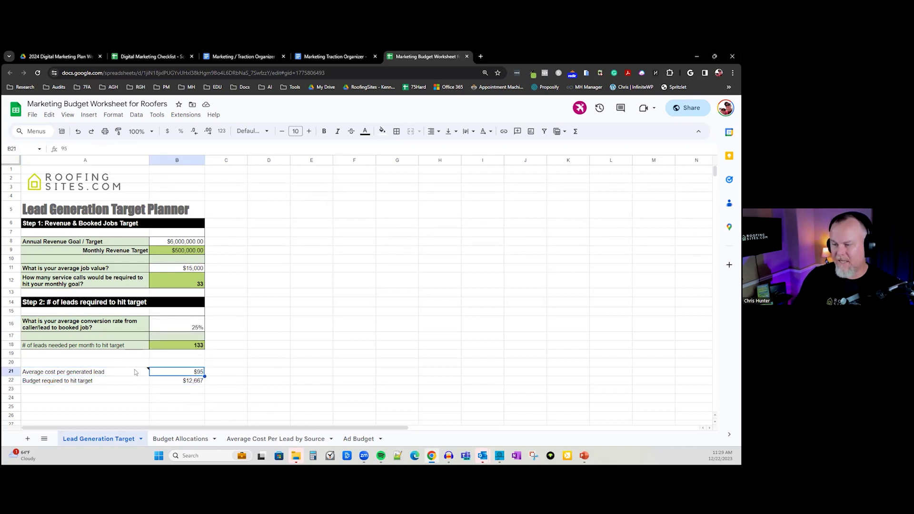
mouse_move(148, 367)
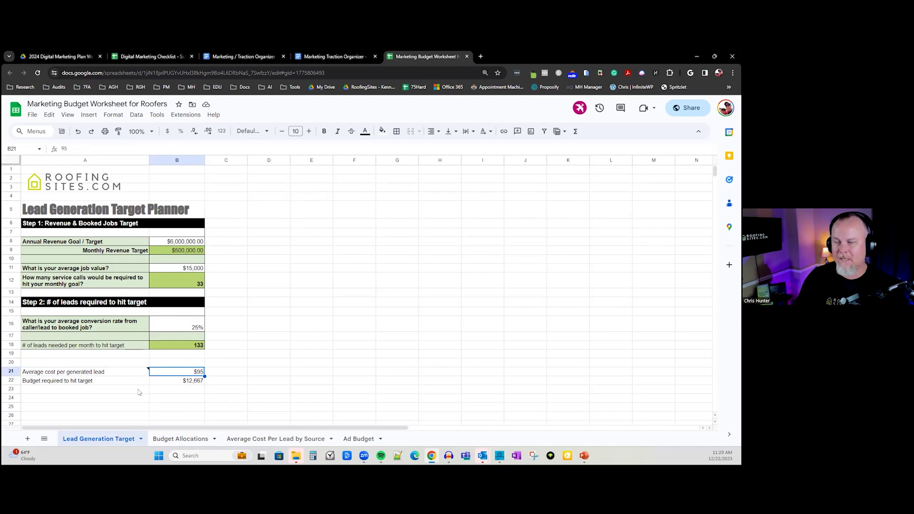
left_click(93, 386)
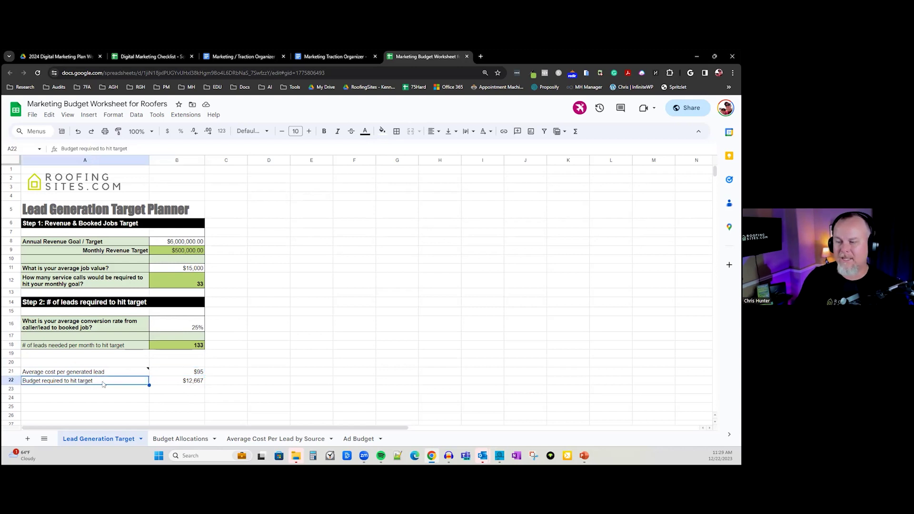
left_click(175, 382)
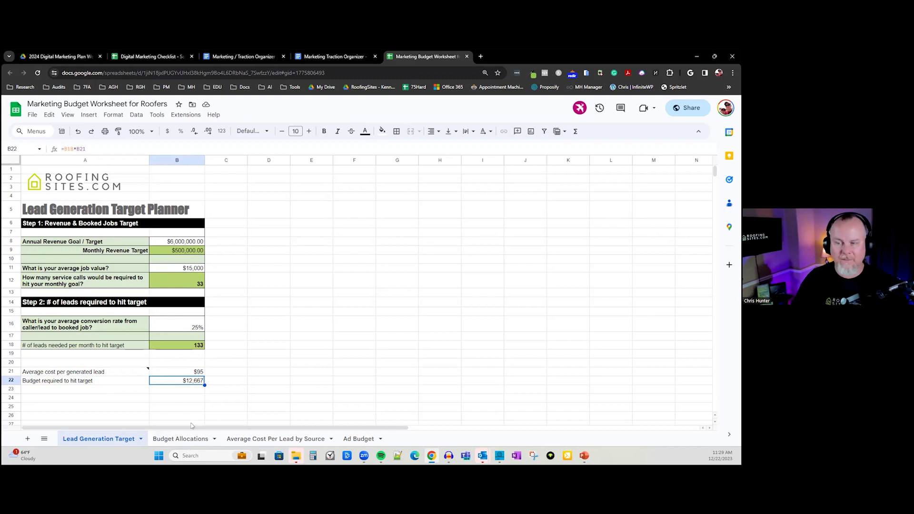
left_click(178, 241)
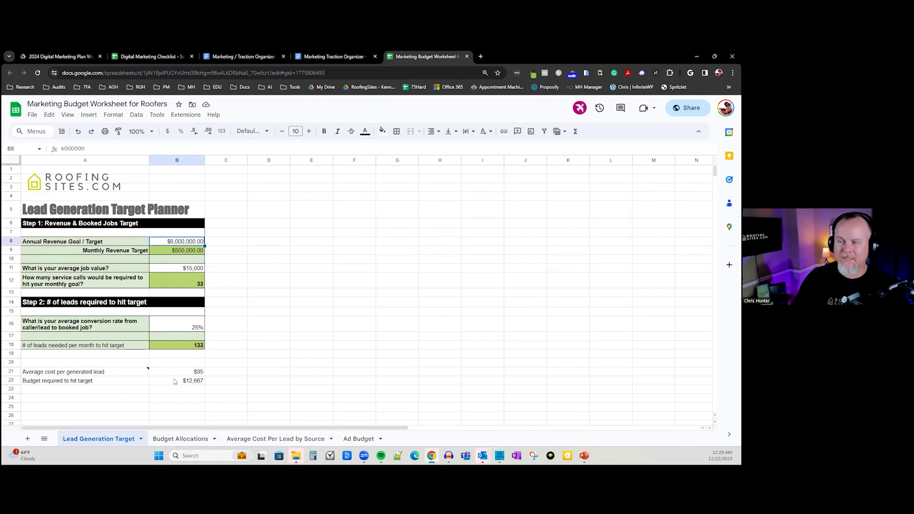
left_click(175, 382)
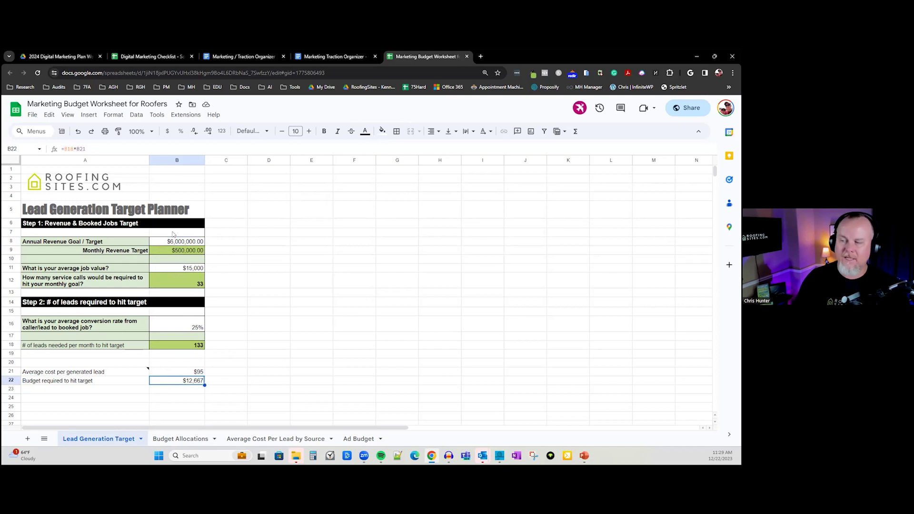
left_click(173, 242)
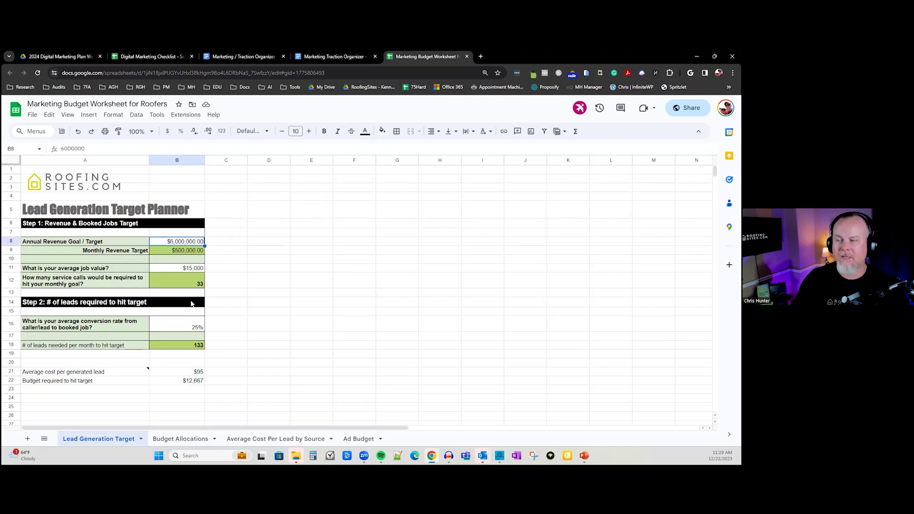
left_click(185, 381)
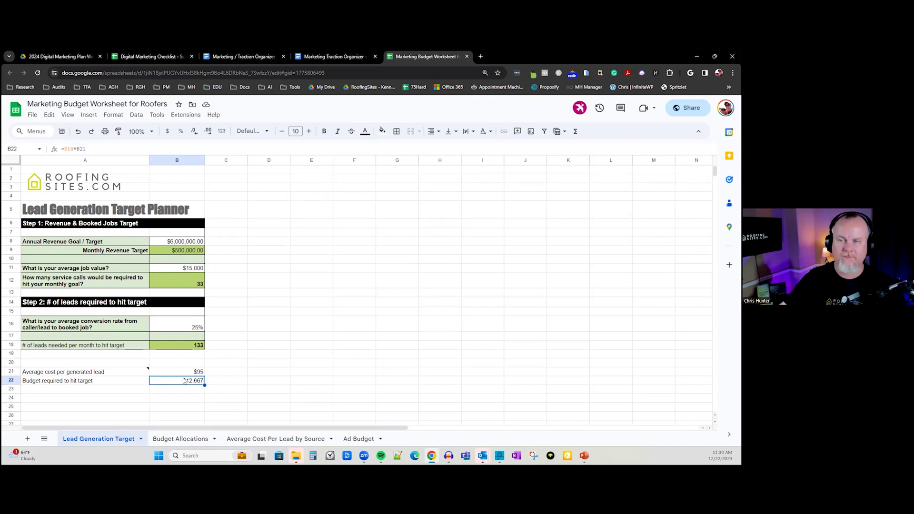
- Set the average cost per generated lead to $200
left_click(189, 375)
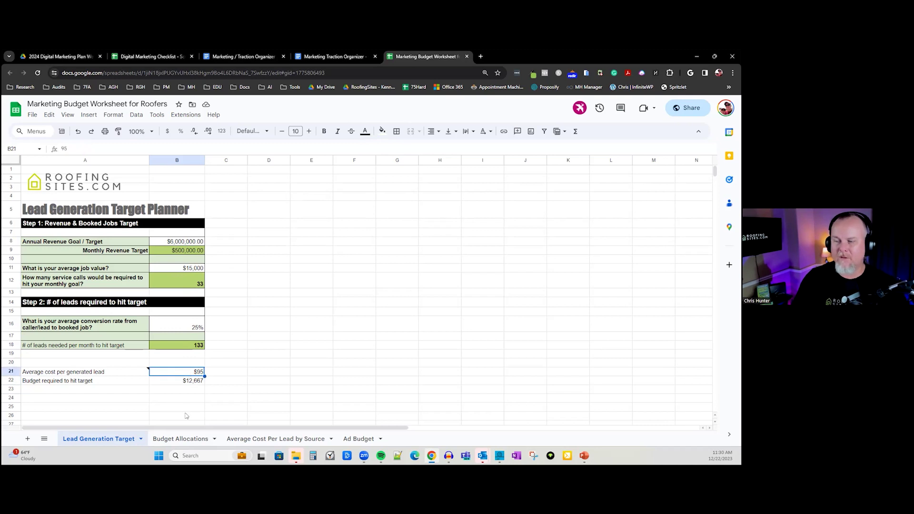
type("200")
key("Return")
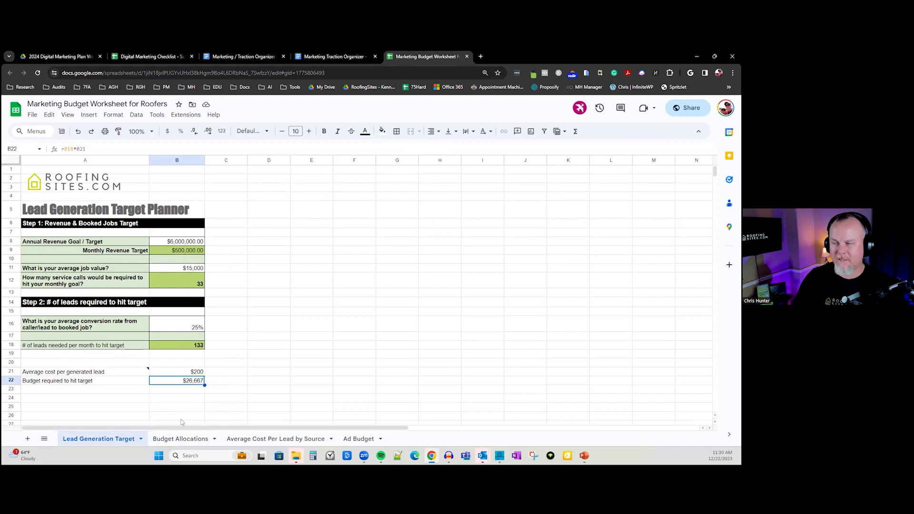
- Recheck the revenue goal, average job value, conversion rate and cost per lead against the budget required to hit the target
left_click(188, 241)
left_click(193, 270)
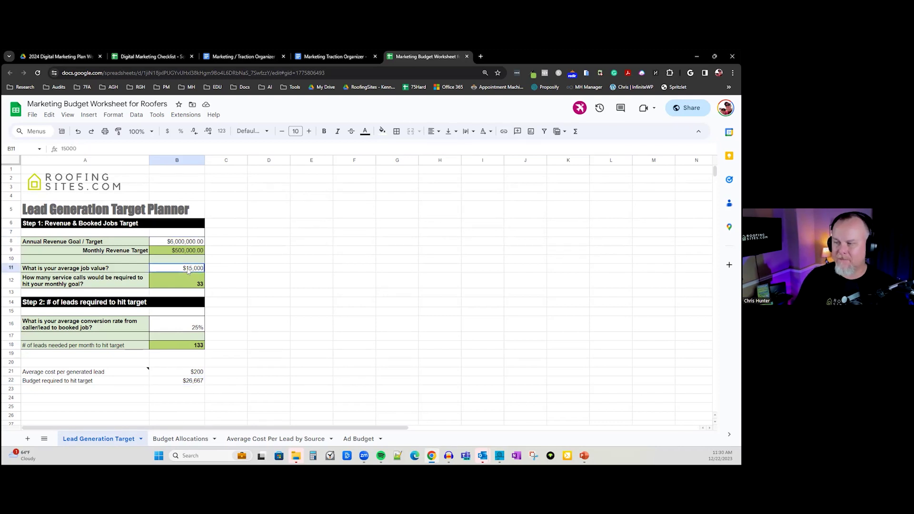
left_click(182, 326)
left_click(191, 372)
left_click(190, 381)
scroll(191, 381, "down", 1)
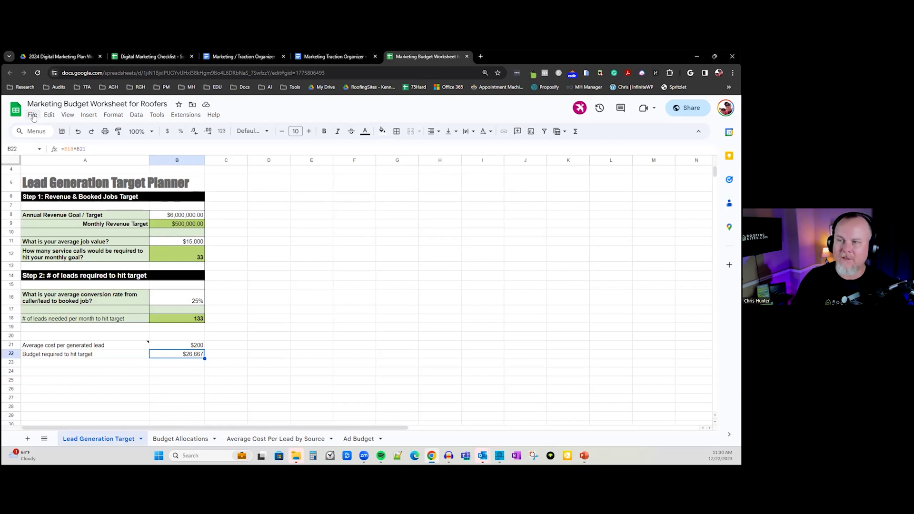
left_click(32, 115)
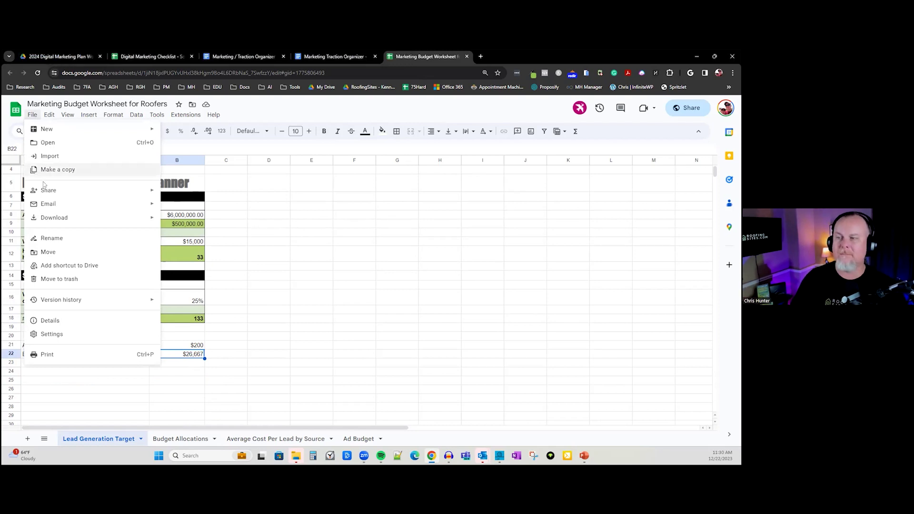
left_click(268, 205)
- On the Budget Allocations sheet, set the Annual Projected Revenue to $6,000,000
left_click(174, 439)
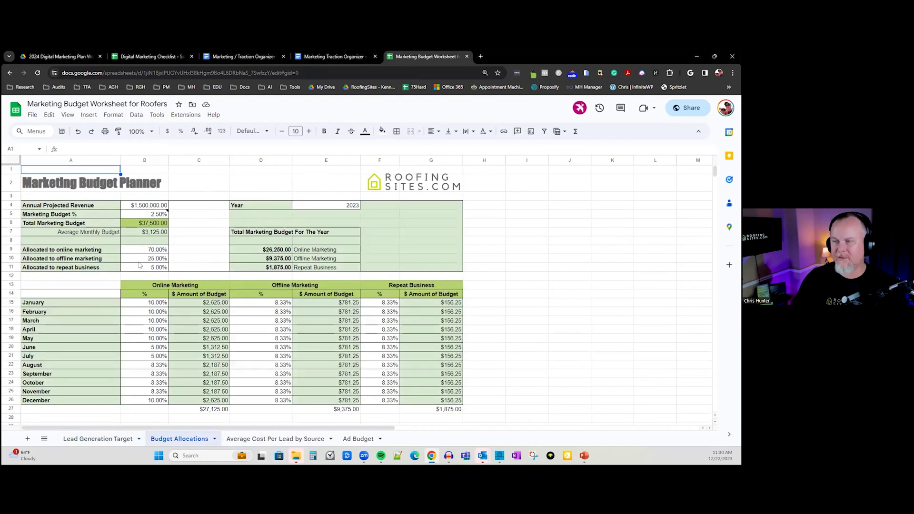
left_click(141, 206)
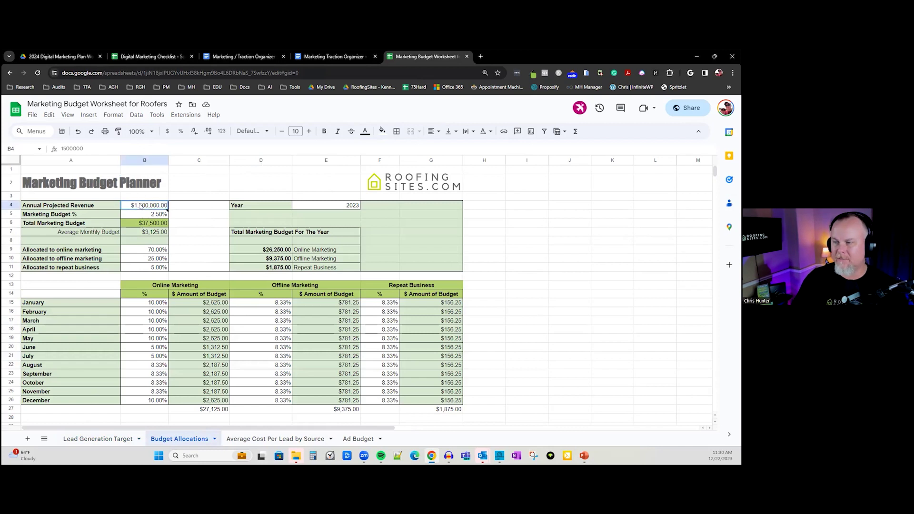
type("600,00")
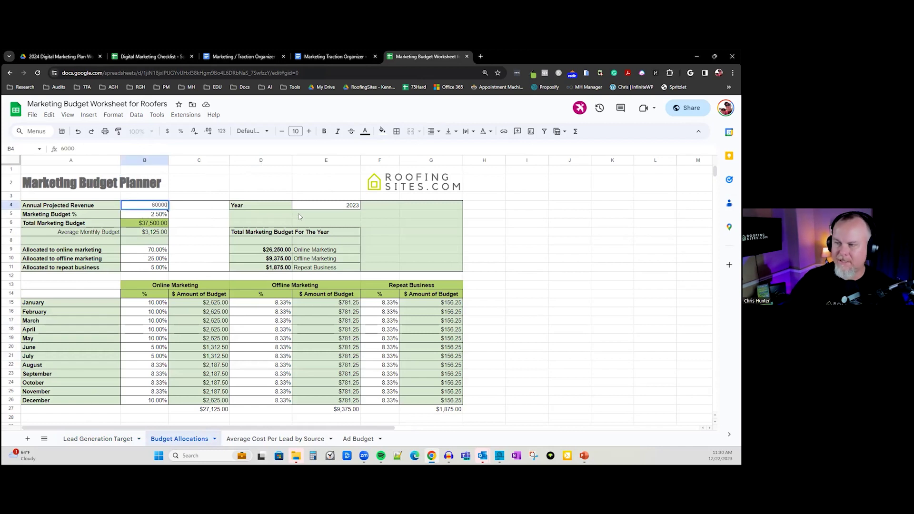
type("0")
key("Return")
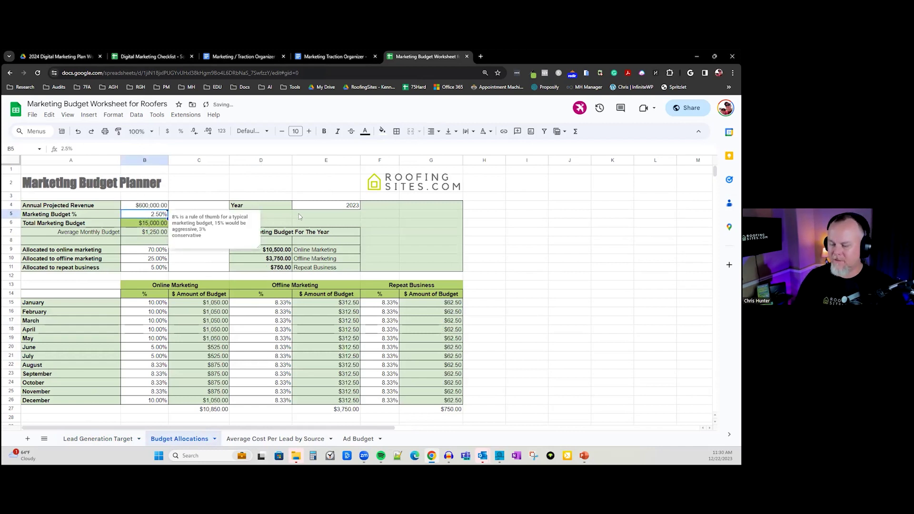
key("Up")
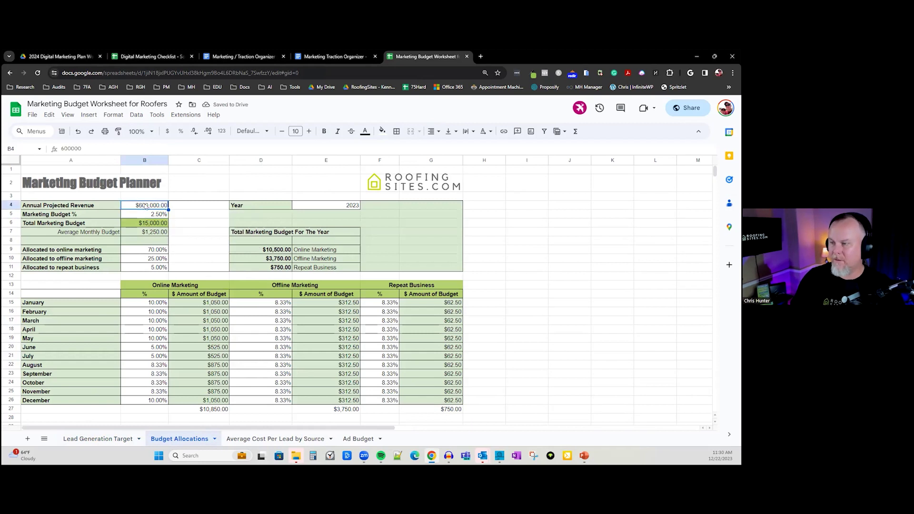
type("6000000")
key("Return")
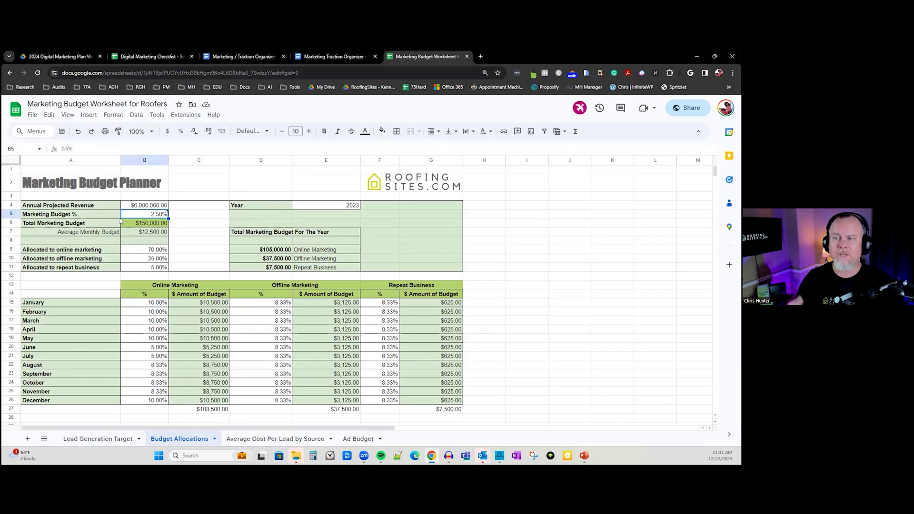
- Read the guideline note on the Marketing Budget % cell and set the percentage to 5%
mouse_move(120, 220)
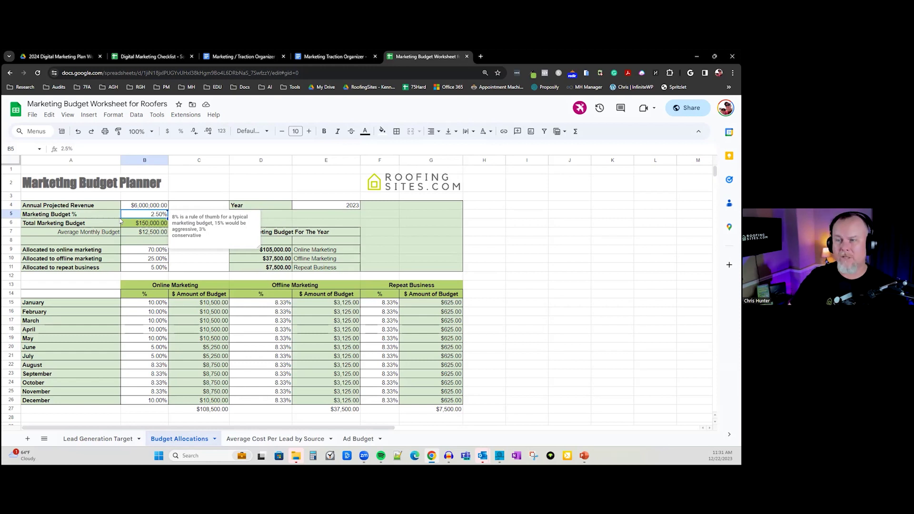
left_click(163, 208)
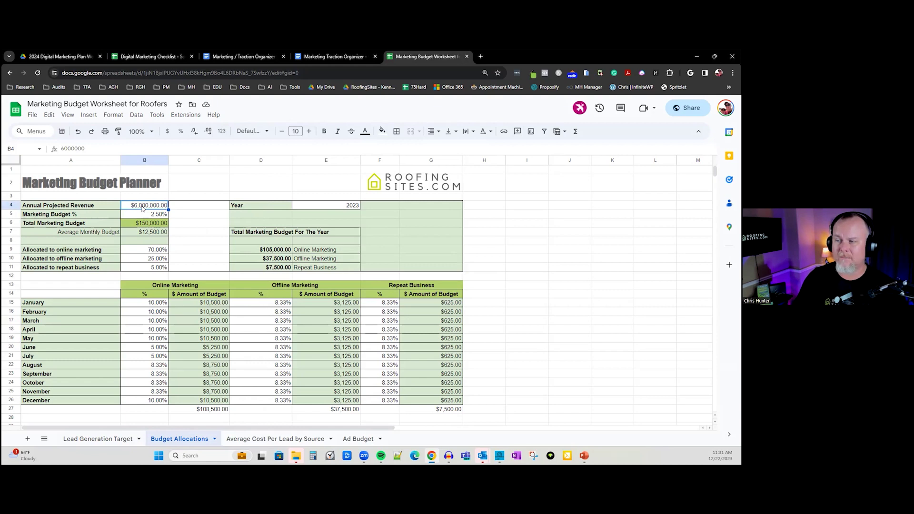
left_click(149, 217)
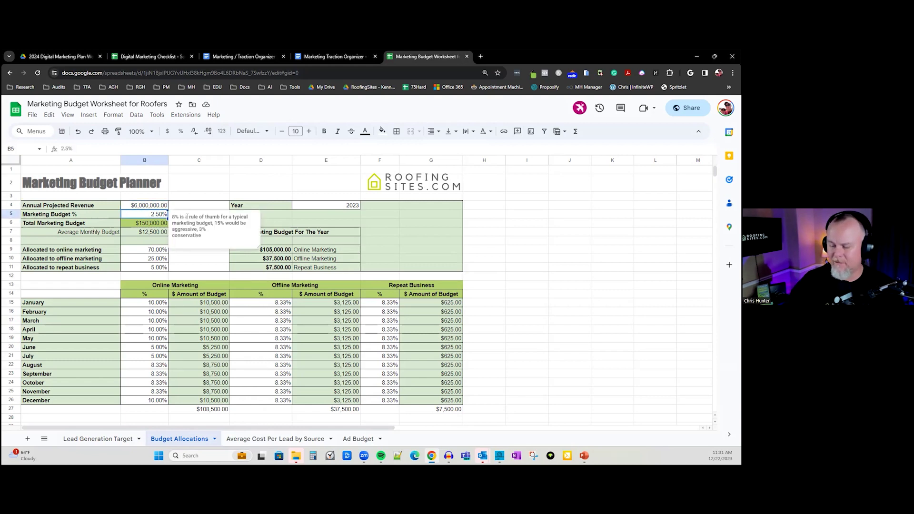
type("50")
key("Return")
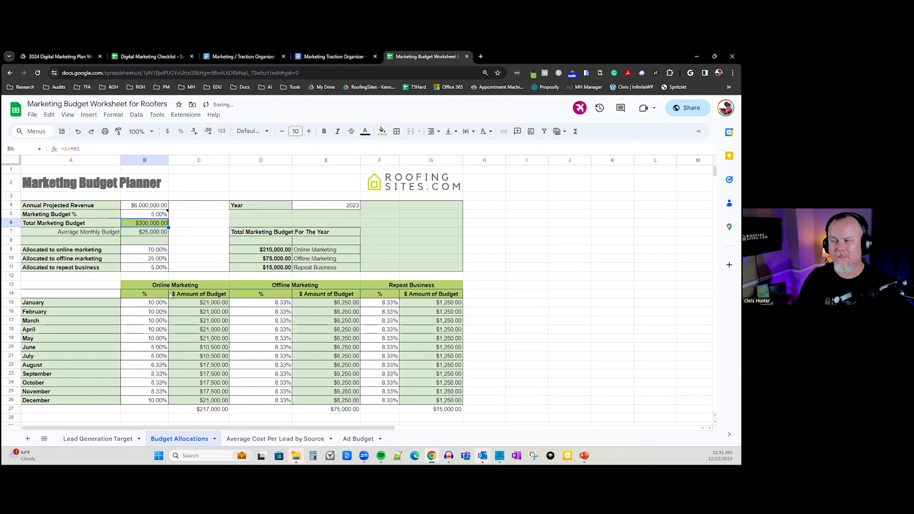
- Review the total marketing budget and the average monthly budget calculated from the projected revenue
left_click(91, 225)
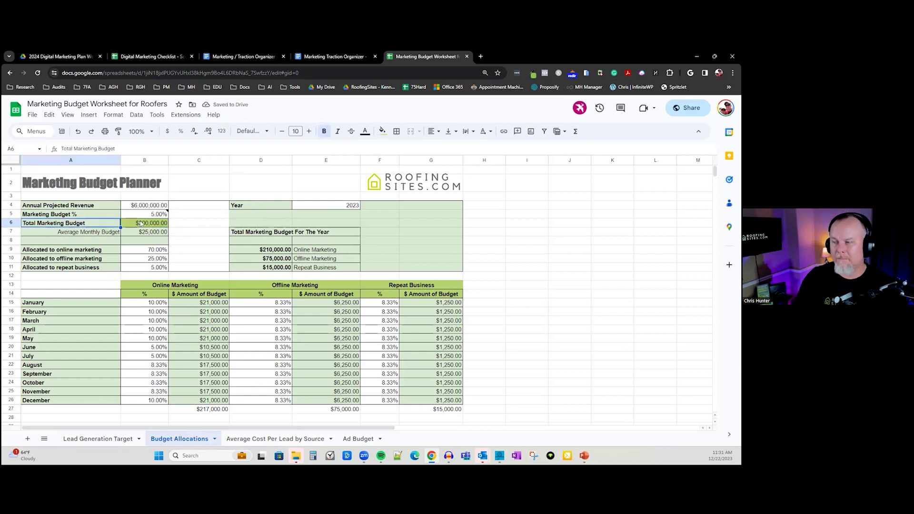
left_click(141, 224)
scroll(148, 233, "down", 1)
scroll(148, 238, "up", 1)
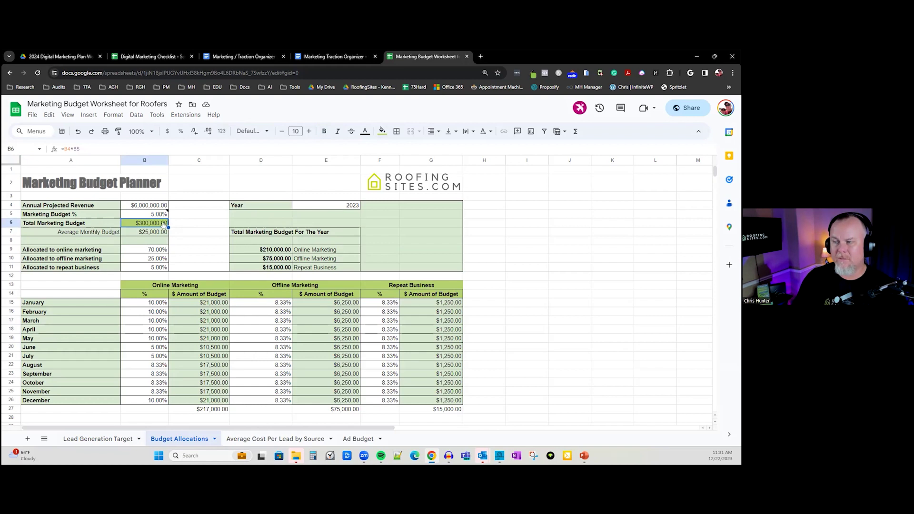
left_click(84, 232)
left_click(143, 232)
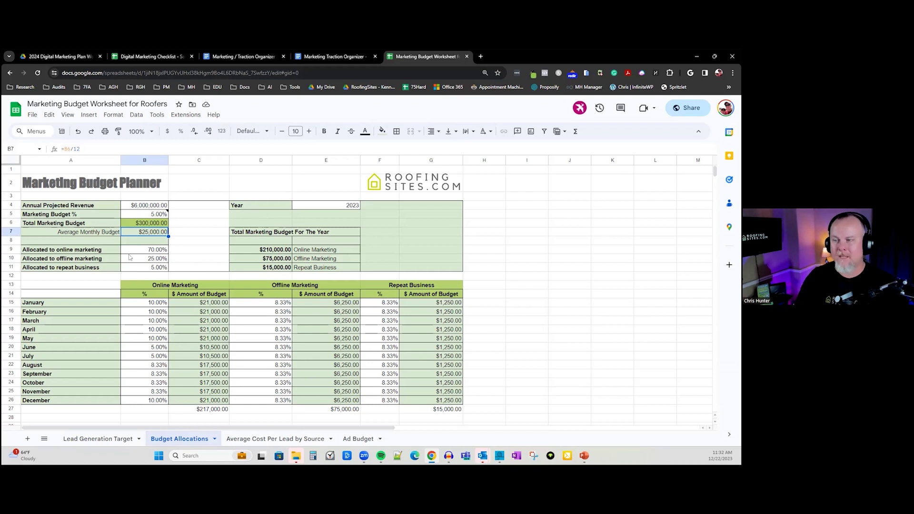
- Examine the percentages allocated to online marketing, offline marketing and repeat business against the total marketing budget
left_click(142, 252)
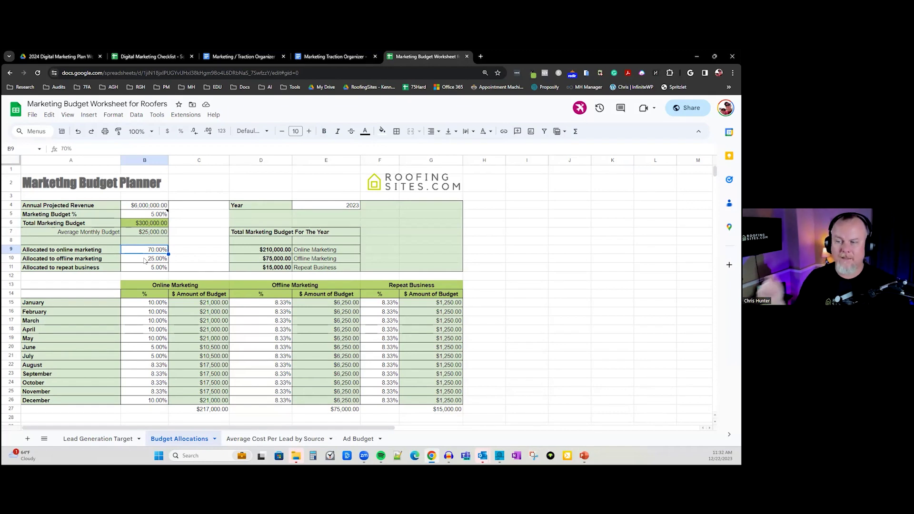
left_click(144, 260)
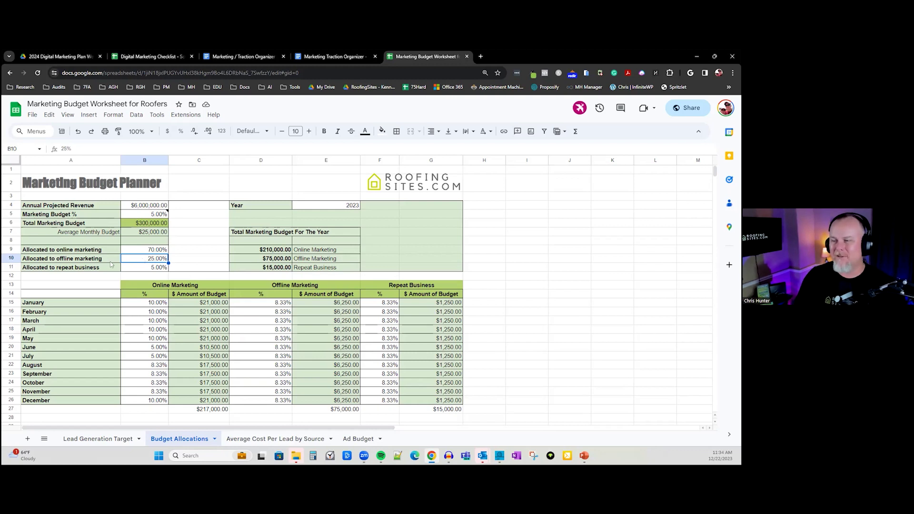
left_click(142, 270)
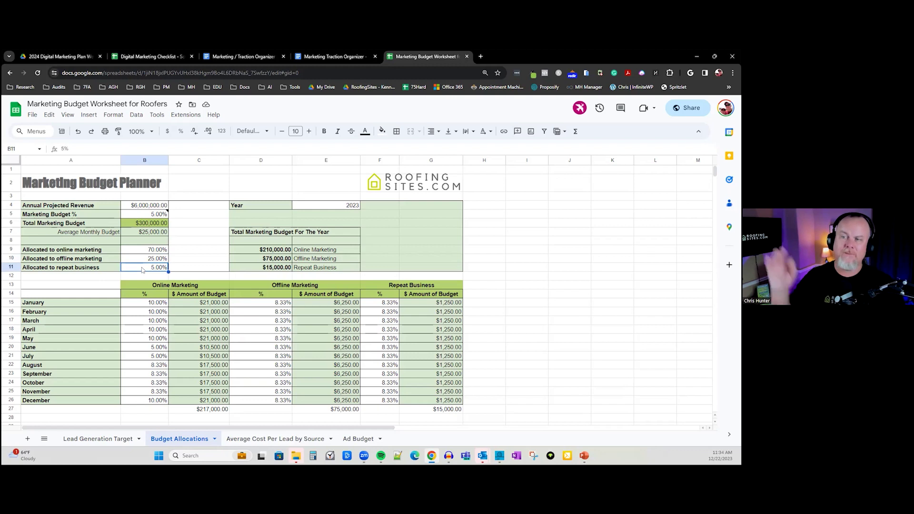
left_click(133, 261)
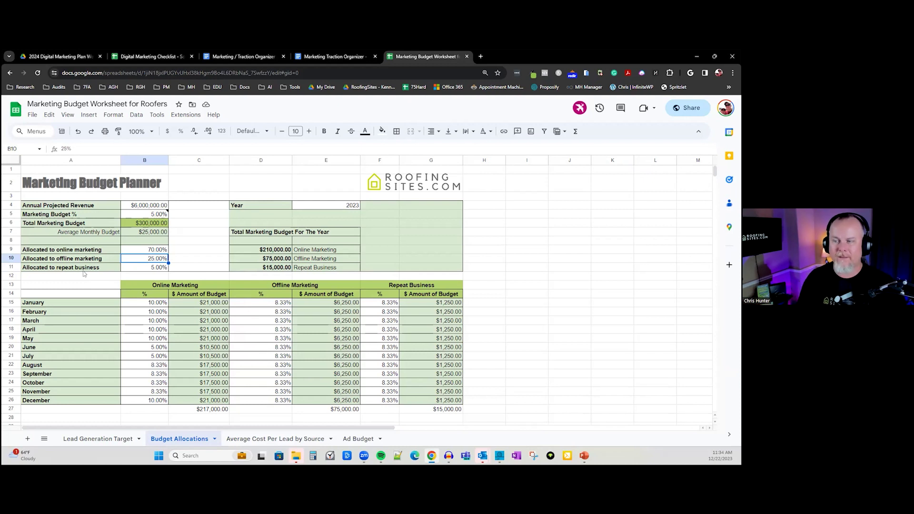
left_click(158, 269)
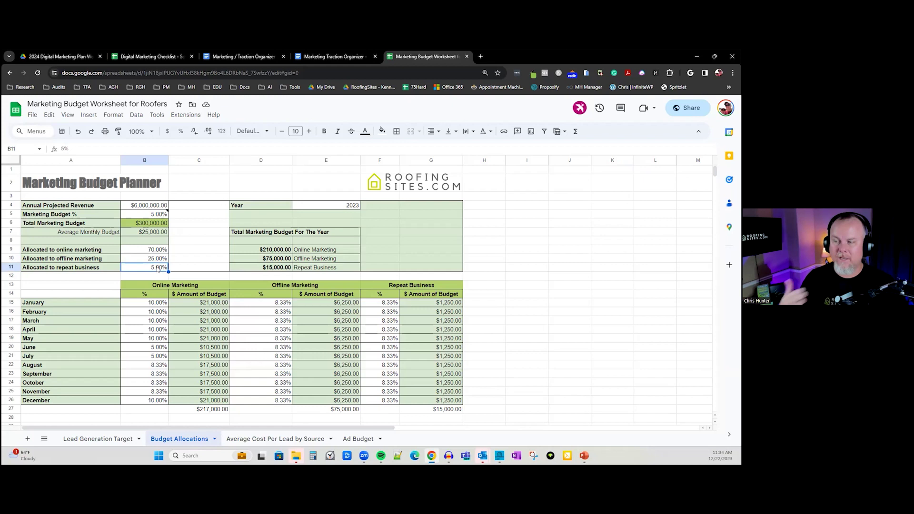
left_click(149, 226)
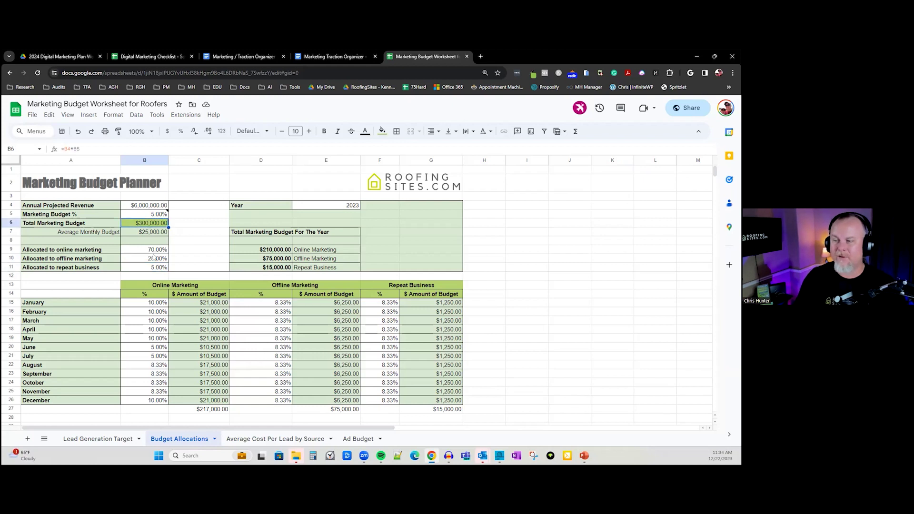
left_click(148, 270)
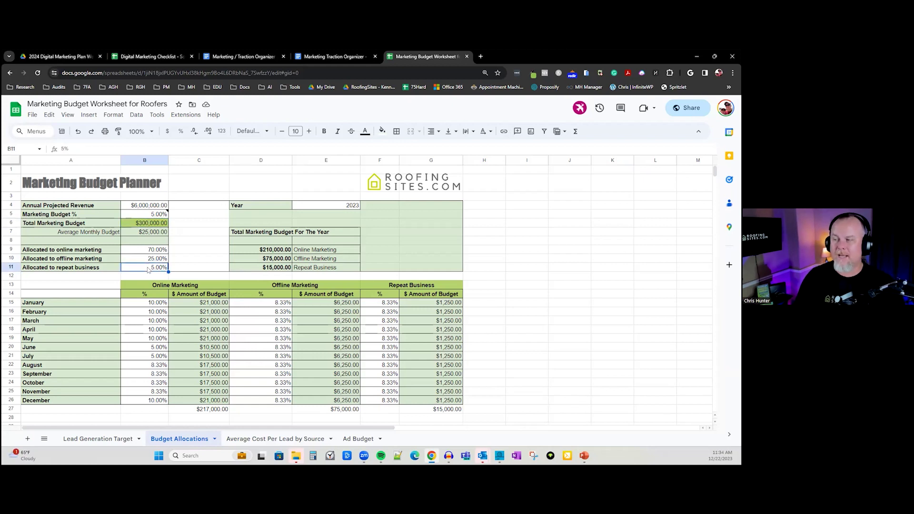
- Compare the yearly budget amounts for online marketing, offline marketing and repeat business with their allocation percentages
left_click(255, 260)
left_click(262, 253)
left_click(263, 259)
left_click(255, 267)
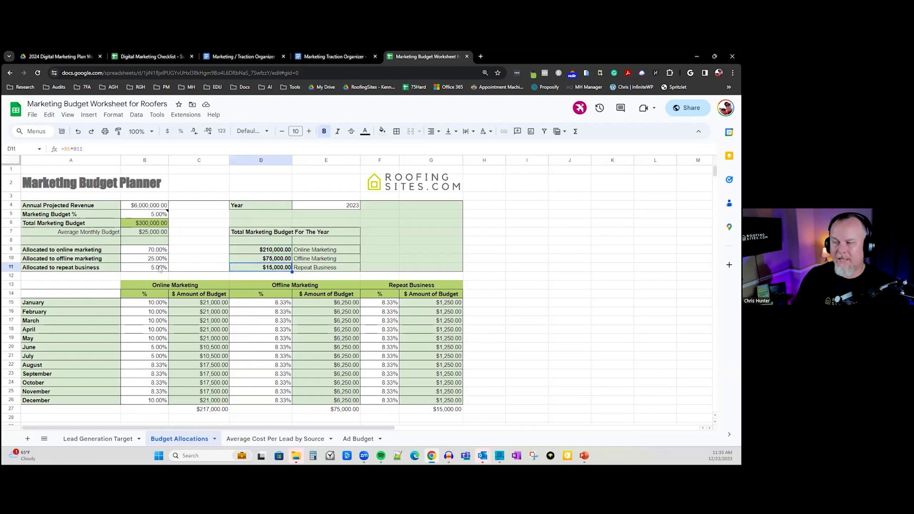
left_click(161, 269)
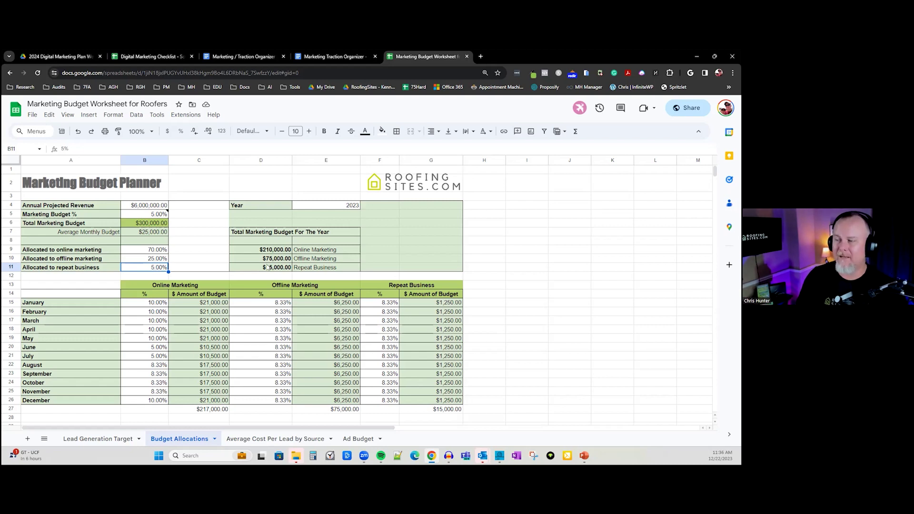
left_click(268, 267)
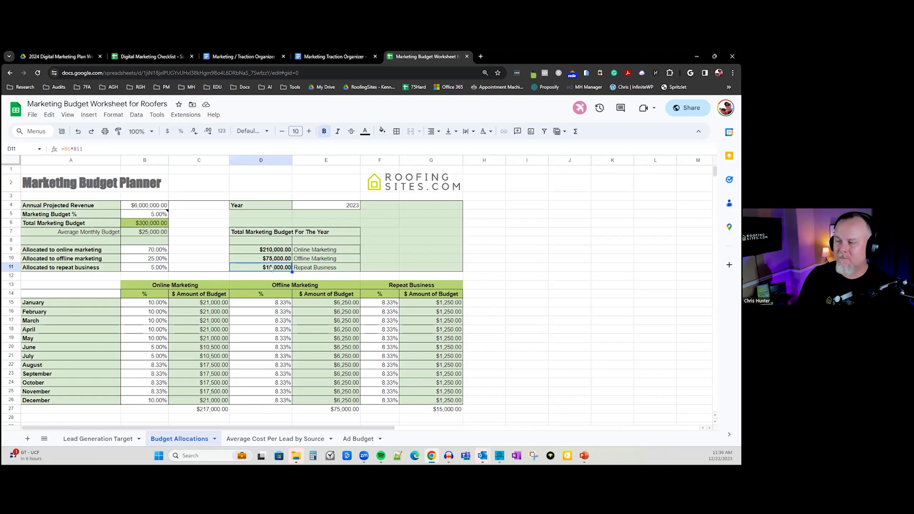
left_click(57, 251)
left_click(284, 251)
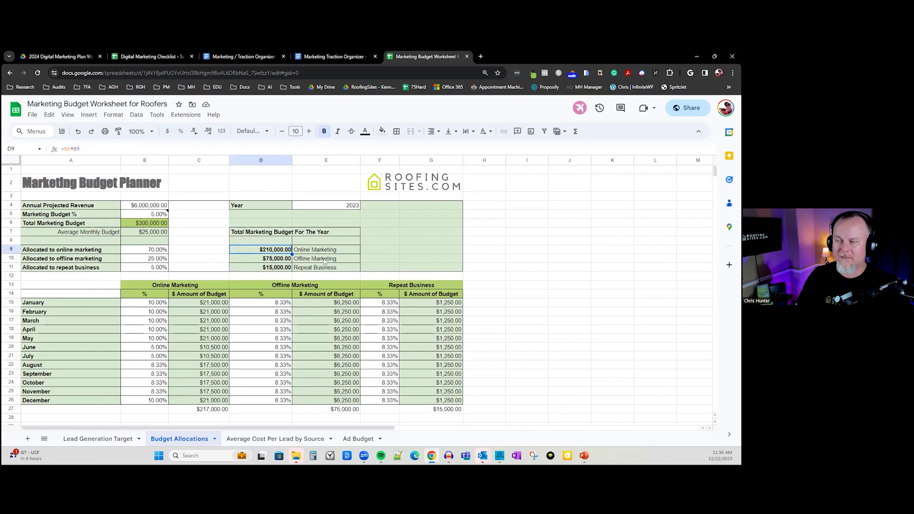
left_click(266, 260)
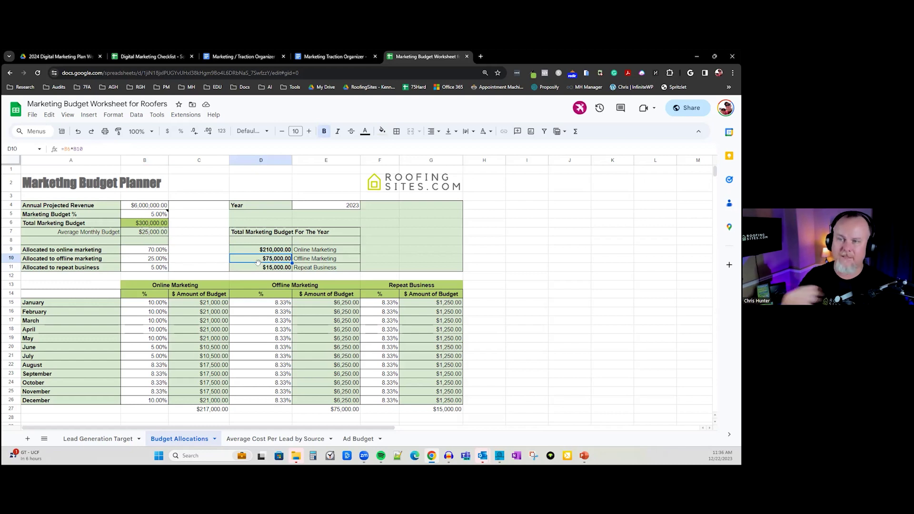
left_click(261, 268)
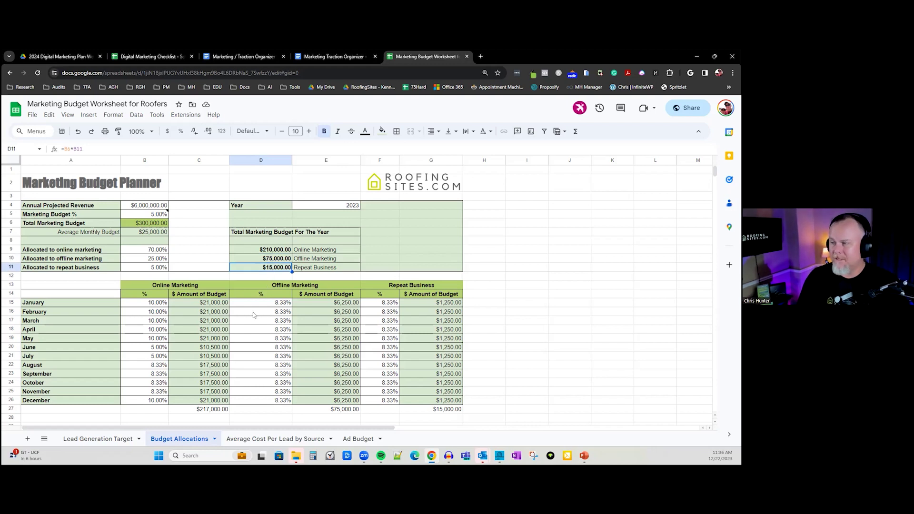
- Set the planner's Year to 2024
left_click(332, 206)
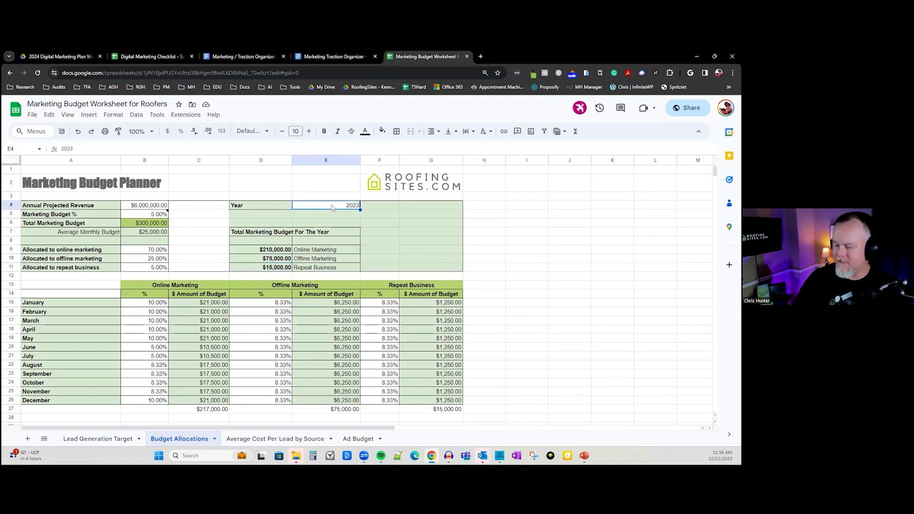
type("2024")
key("Return")
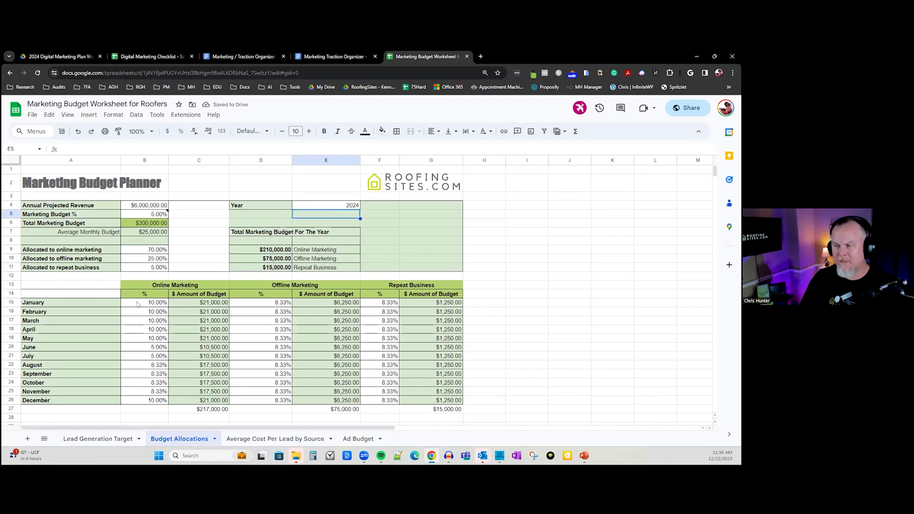
- Examine the monthly Online Marketing percentages from January to December, including their combined sum
scroll(138, 315, "down", 1)
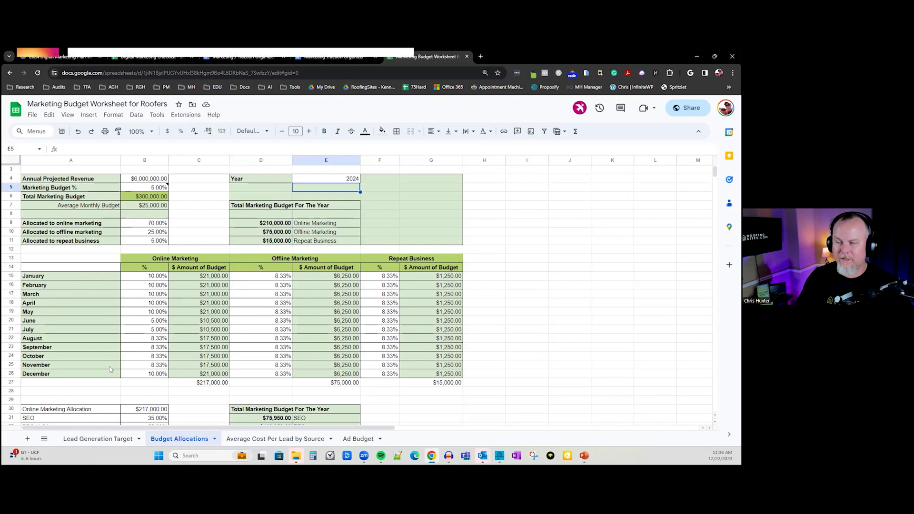
left_click(155, 279)
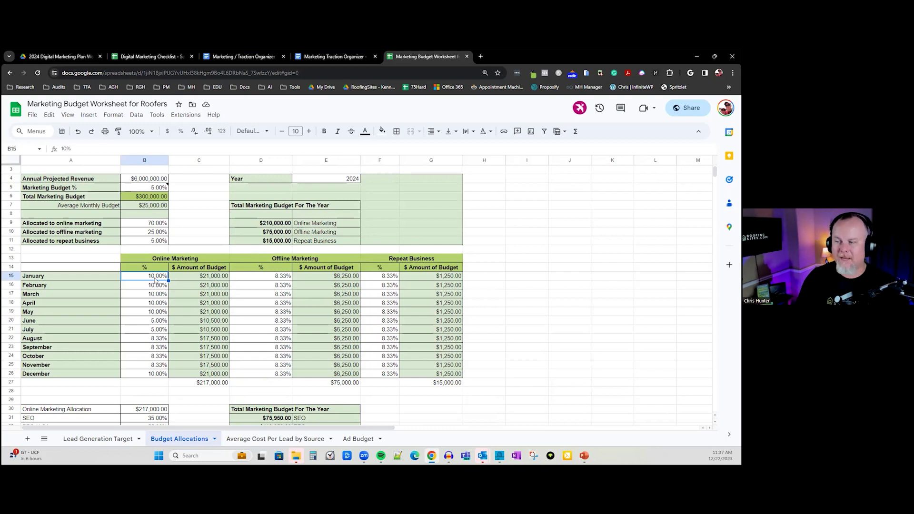
left_click_drag(149, 279, 150, 312)
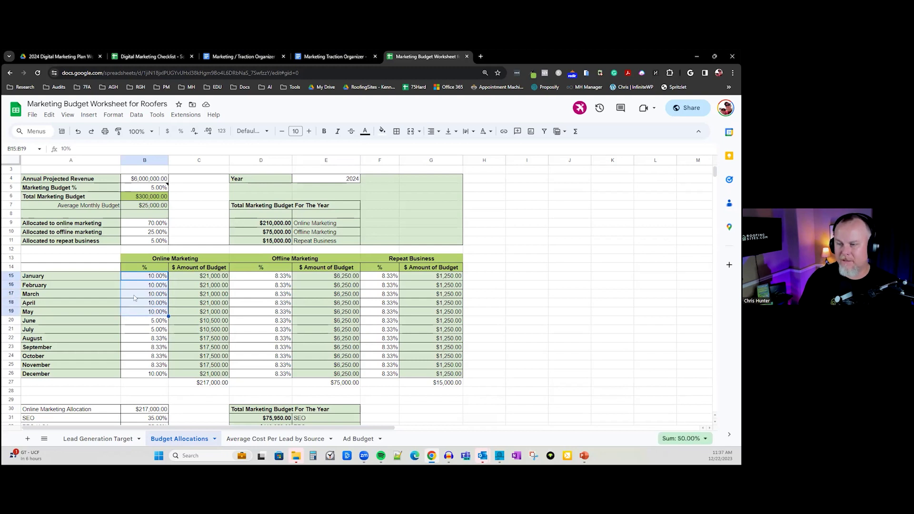
left_click(150, 321)
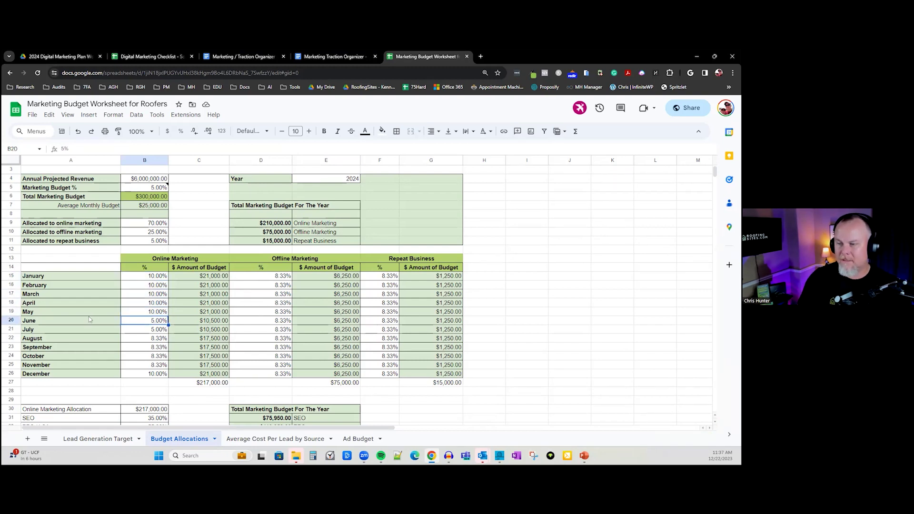
left_click(152, 329)
left_click(152, 338)
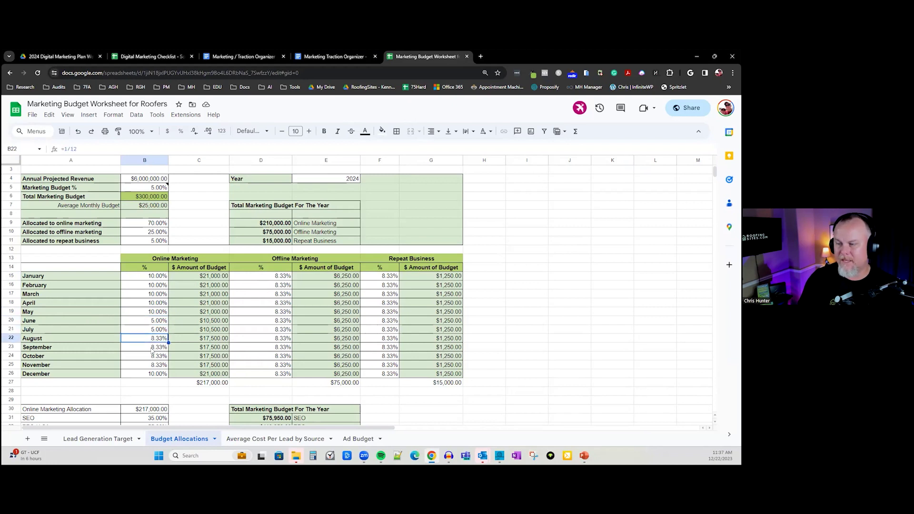
left_click(151, 374)
left_click_drag(147, 276, 153, 375)
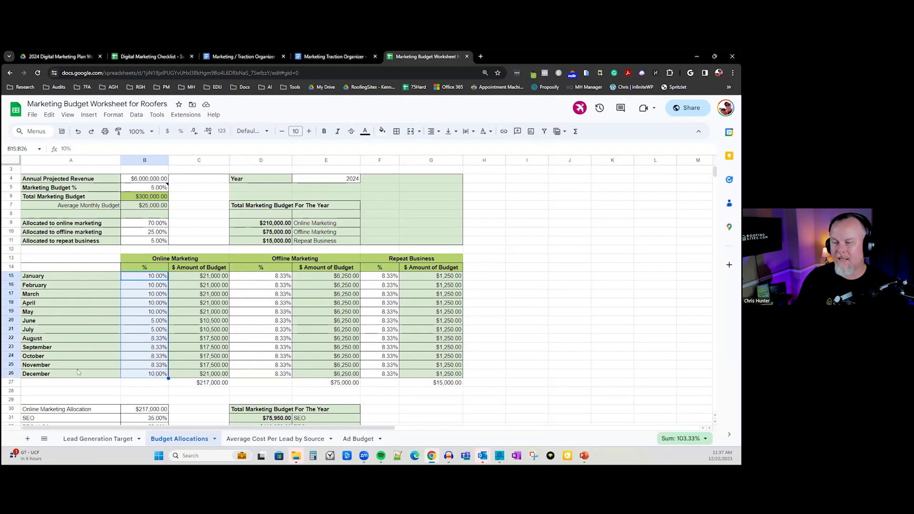
left_click(152, 375)
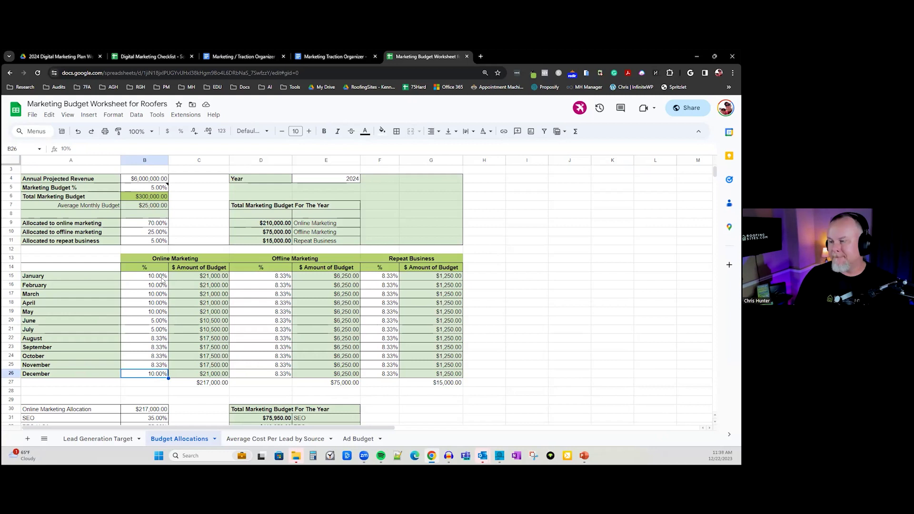
- Examine the monthly Offline Marketing percentages and budget amounts from January to December, including the yearly sum
left_click_drag(280, 281, 280, 374)
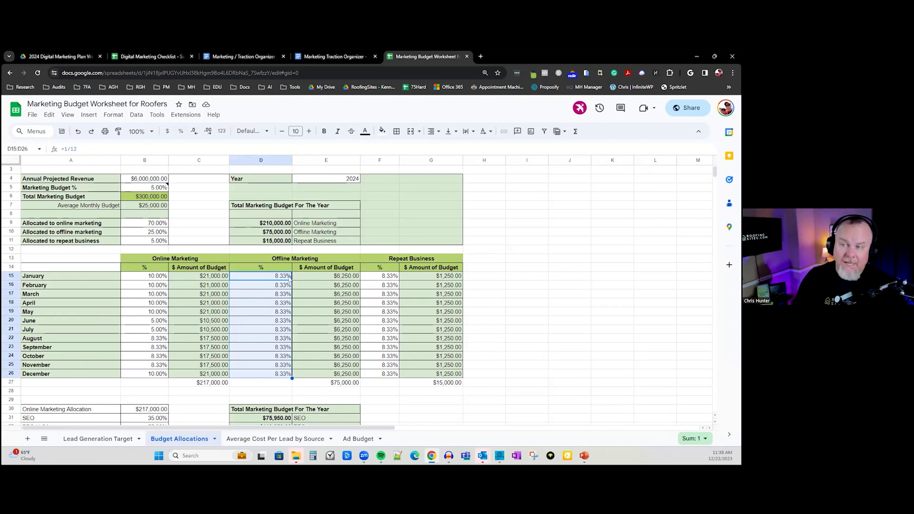
left_click(310, 277)
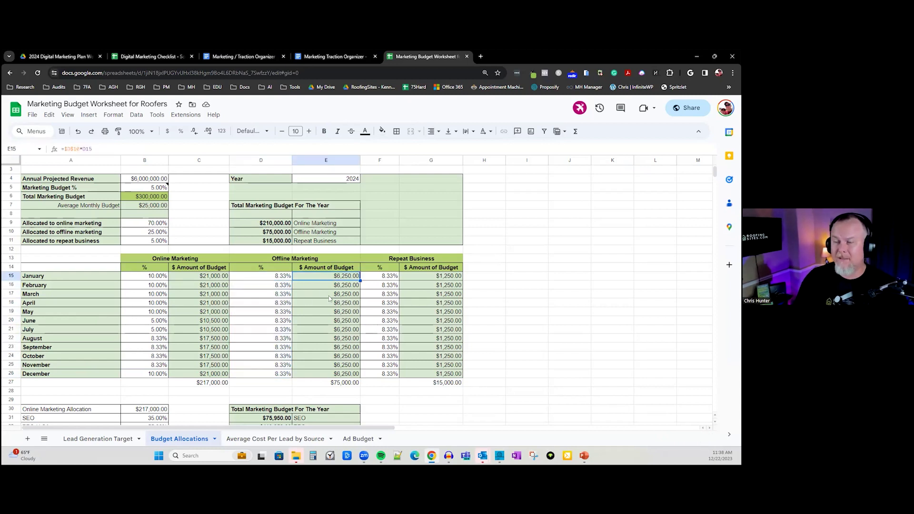
key("Down")
key("Down")
key("Down")
key("Down")
key("Down")
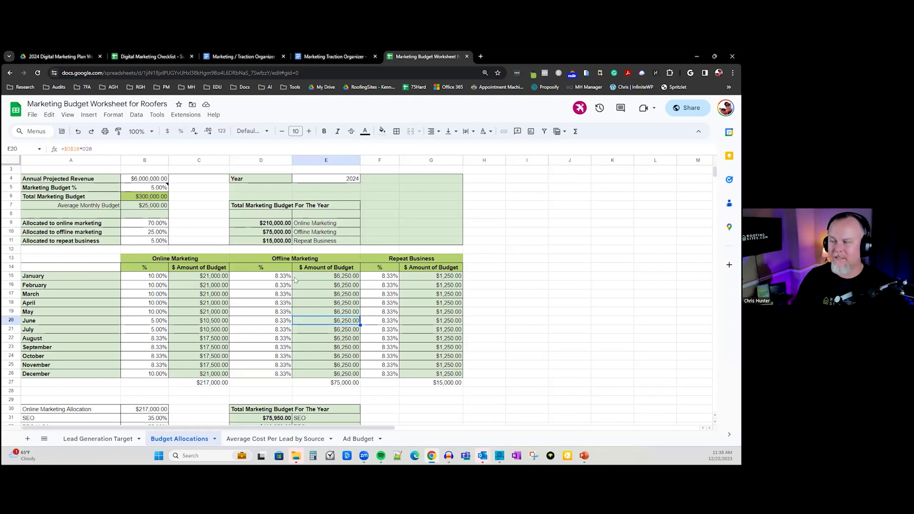
left_click(342, 278)
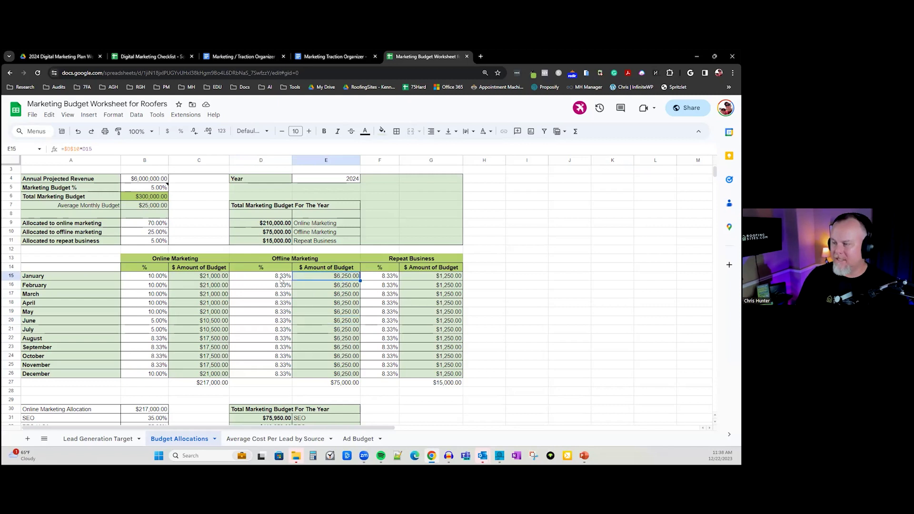
left_click_drag(334, 285, 333, 377)
left_click(325, 376)
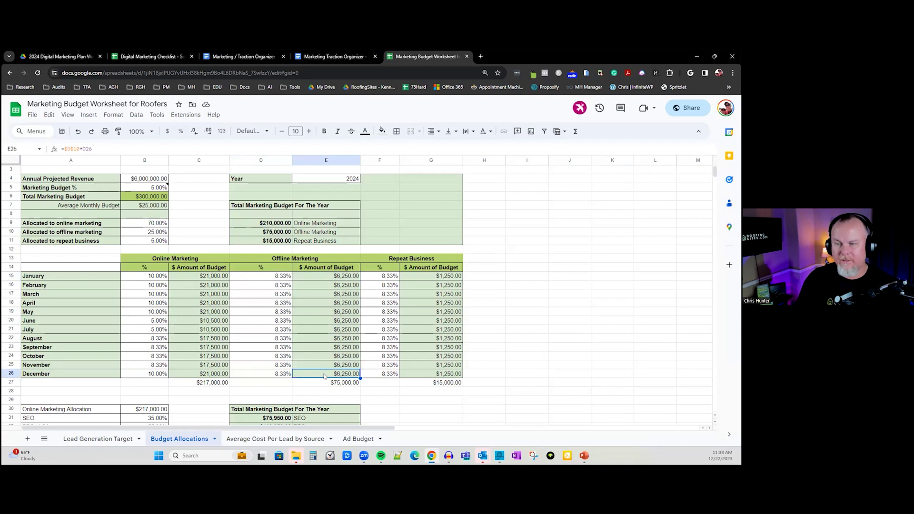
left_click_drag(282, 280, 277, 376)
left_click(341, 384)
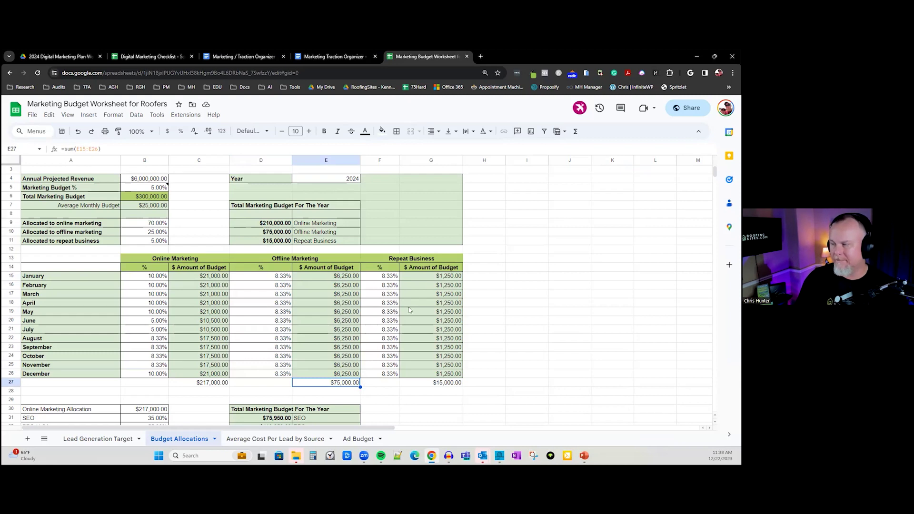
- Review the monthly Repeat Business percentages and budget amounts from January to December
left_click(405, 278)
left_click(383, 276)
left_click_drag(383, 276, 422, 375)
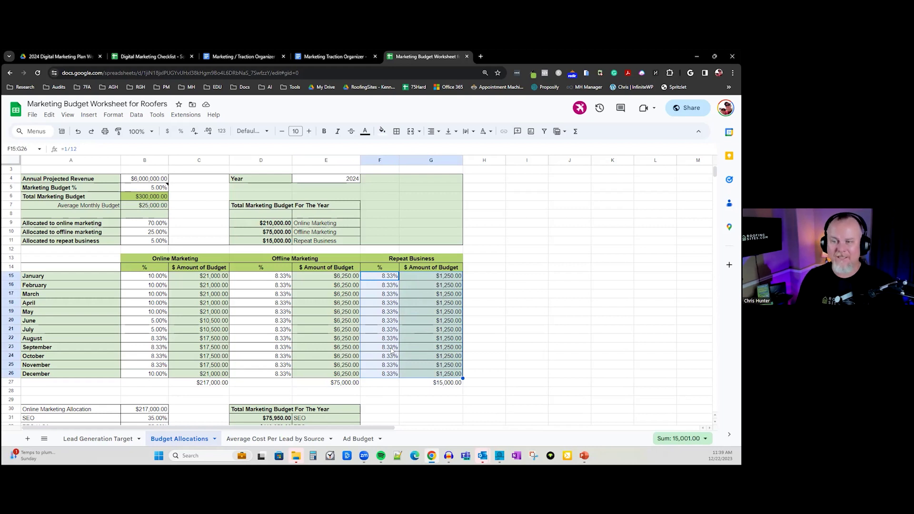
- Review the Online Marketing Allocation breakdown across SEO, PPC / LSA and Display / Retargeting
scroll(391, 351, "down", 4)
left_click_drag(48, 303, 142, 327)
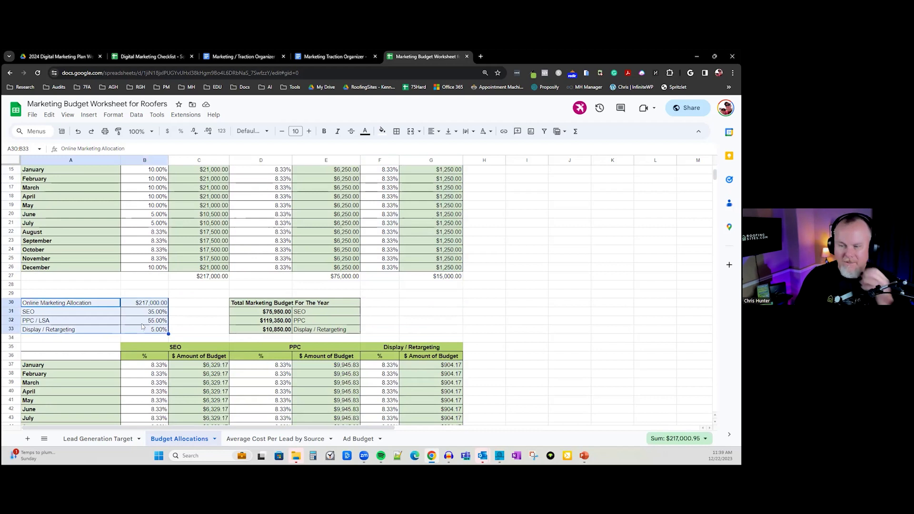
scroll(142, 327, "up", 1)
scroll(142, 327, "down", 3)
left_click(87, 282)
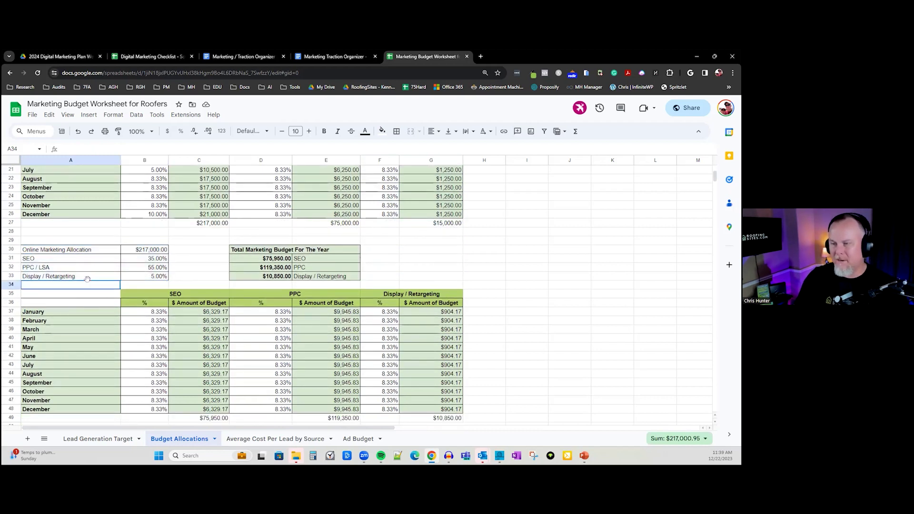
- Link the Online Marketing Allocation amount to the yearly Online Marketing budget with the formula =D9
left_click(74, 251)
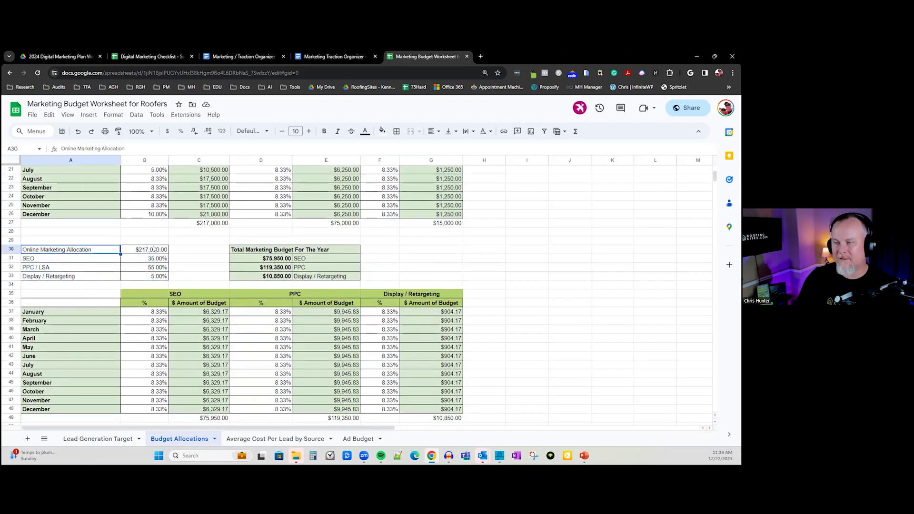
scroll(195, 238, "up", 4)
key("Right")
type("=D9")
key("Return")
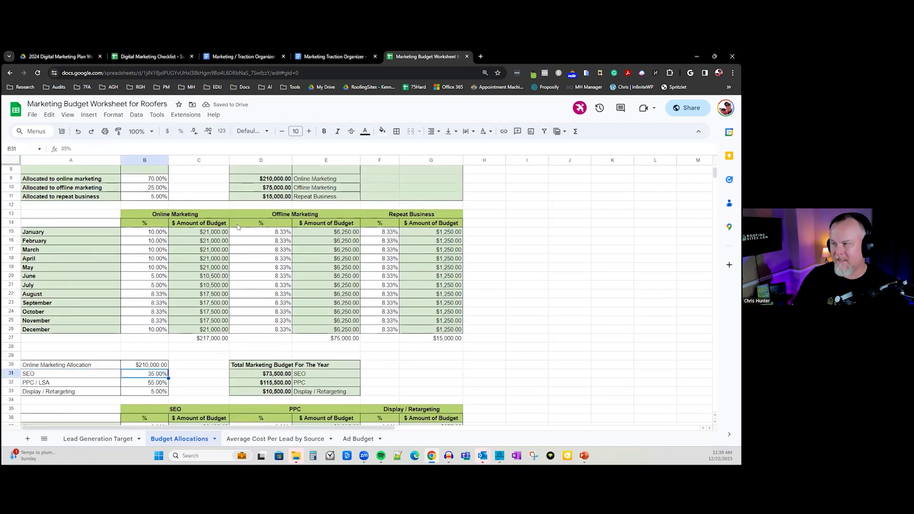
left_click(261, 179)
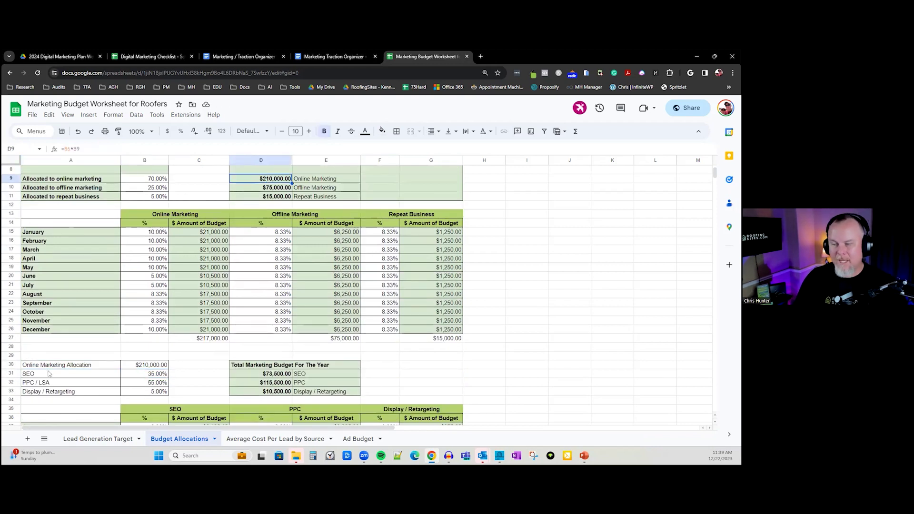
- Examine the shares of the Online Marketing Allocation assigned to SEO and PPC / LSA
scroll(49, 374, "down", 1)
left_click(119, 348)
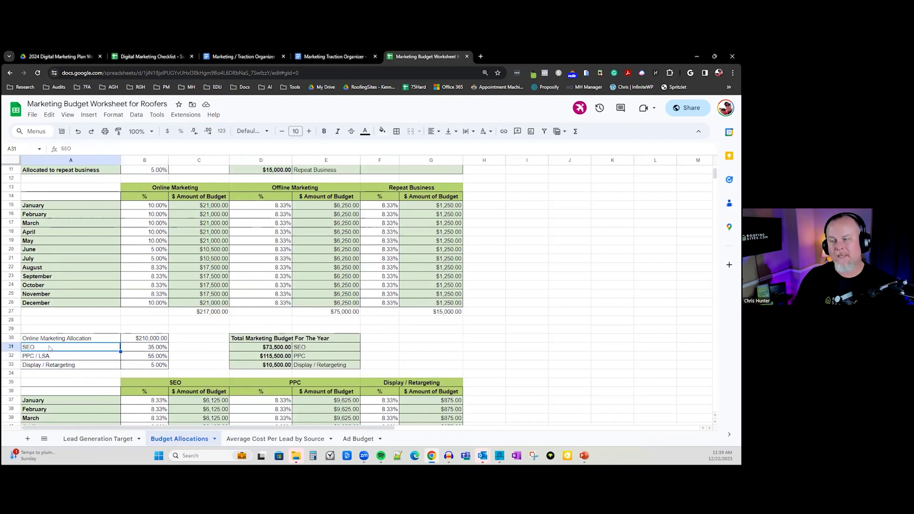
left_click(123, 349, "shift")
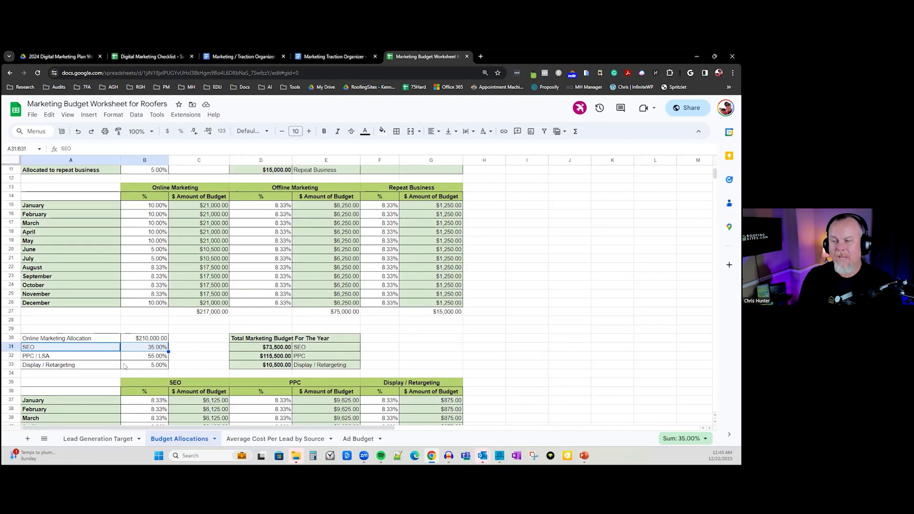
scroll(94, 357, "up", 1)
left_click(94, 357)
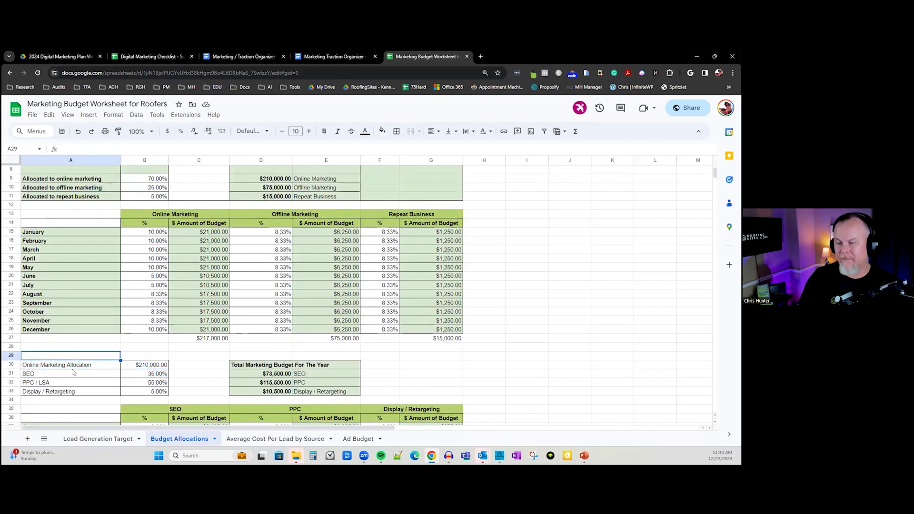
scroll(74, 372, "down", 1)
left_click(54, 360)
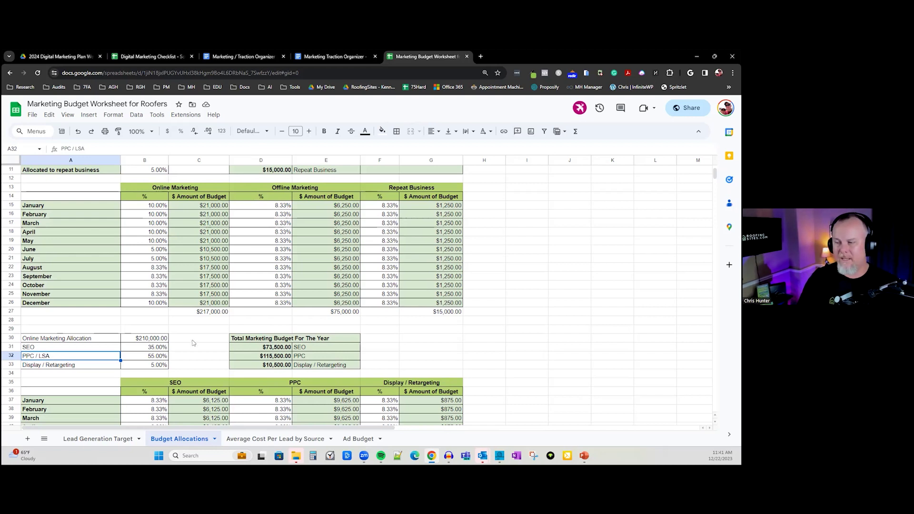
left_click(145, 355)
left_click(90, 360)
left_click(148, 360)
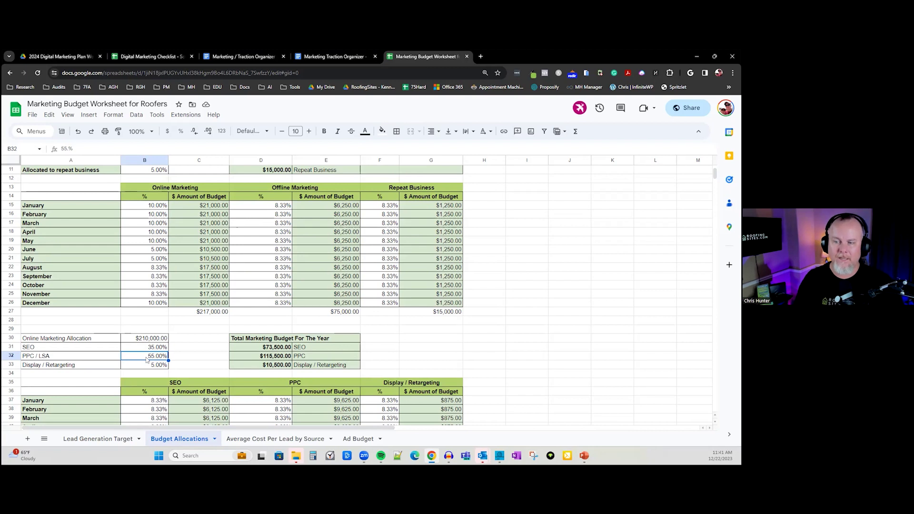
- Compare the SEO, PPC / LSA and Display / Retargeting percentages with their total marketing budget amounts for the year
left_click(62, 367)
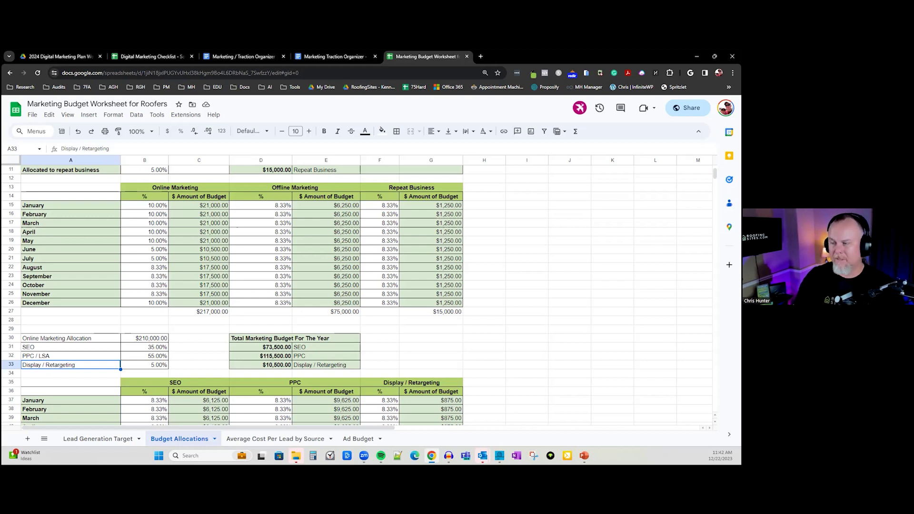
left_click(284, 365)
left_click(140, 368)
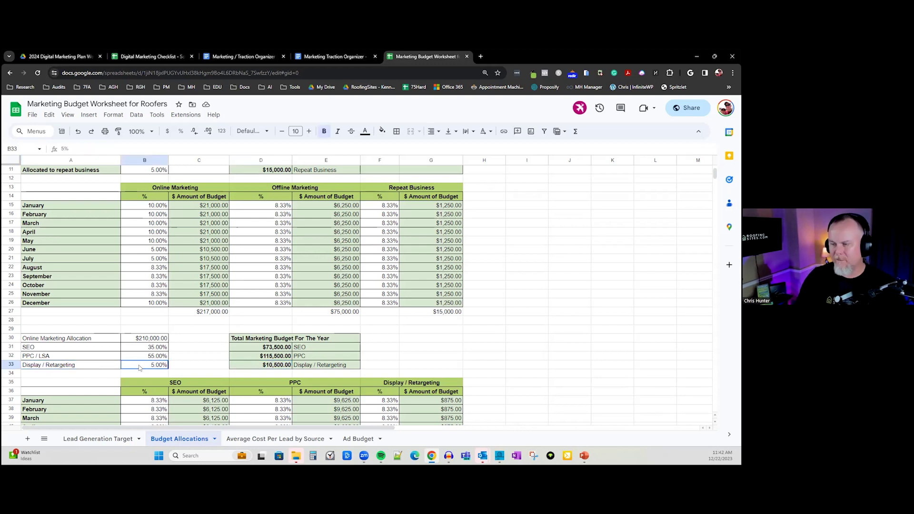
left_click(148, 349)
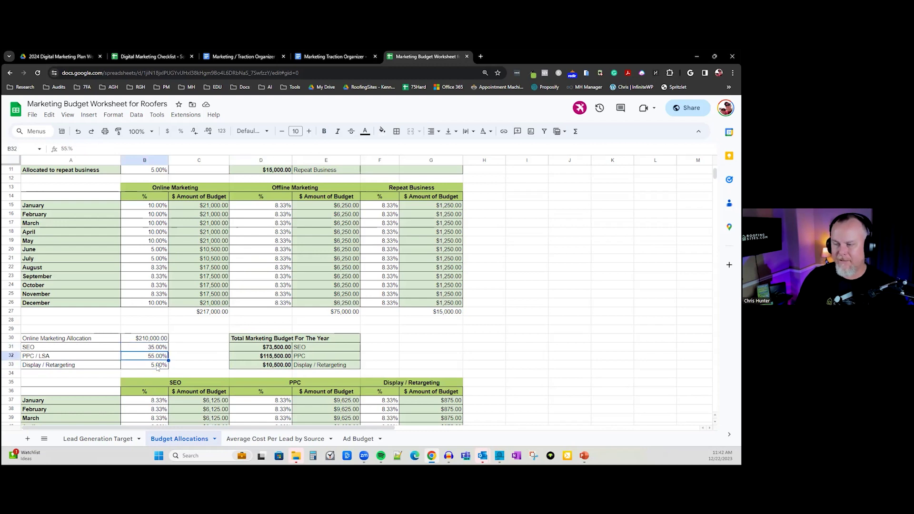
left_click(285, 348)
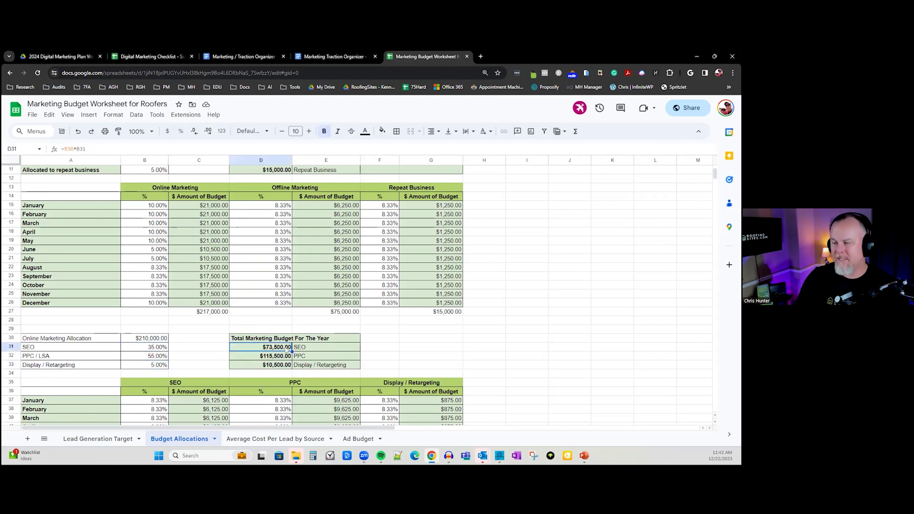
left_click(270, 357)
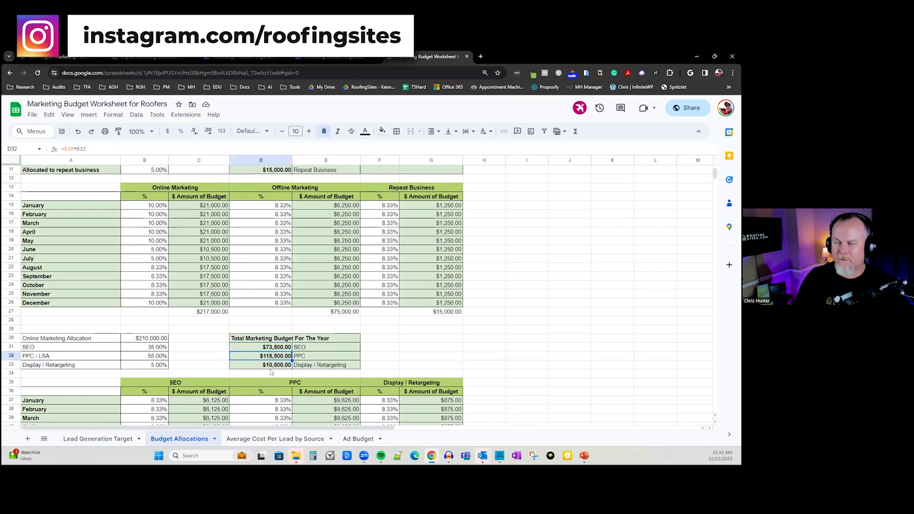
key("Down")
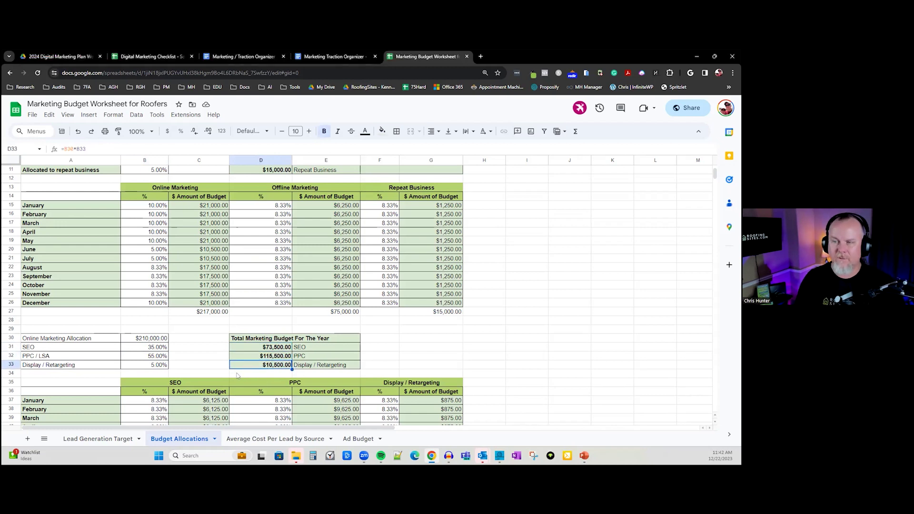
- Set the monthly SEO percentages for January, February, March and April to 10%
scroll(237, 376, "down", 5)
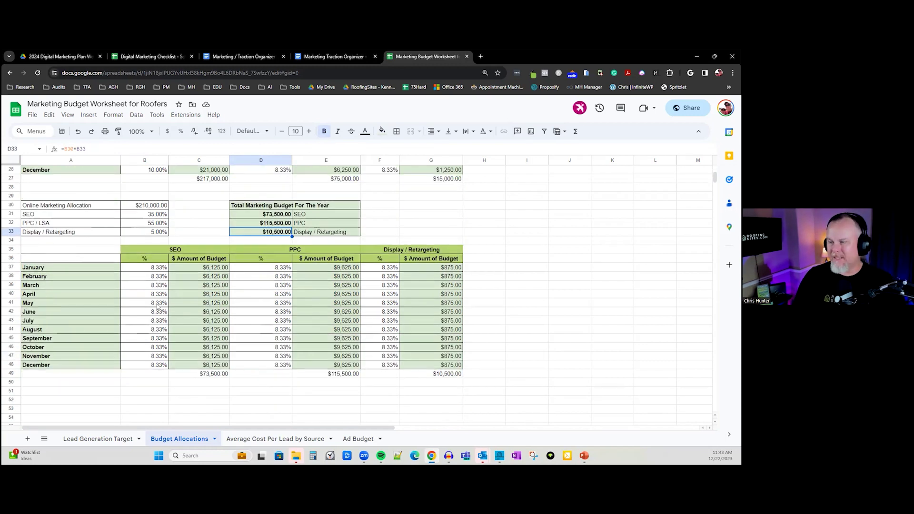
left_click_drag(139, 268, 145, 364)
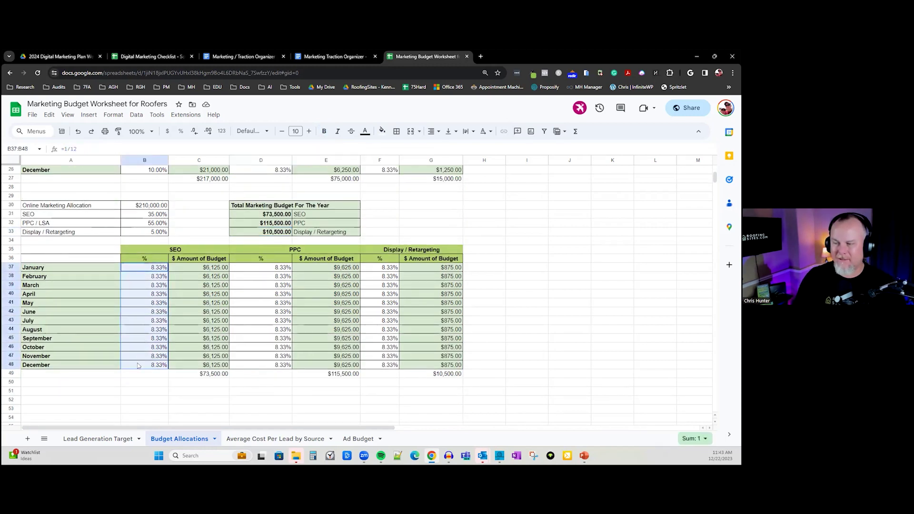
left_click(164, 269)
type("10")
key("Return")
type("10")
key("Return")
type("10")
key("Return")
type("10")
key("Return")
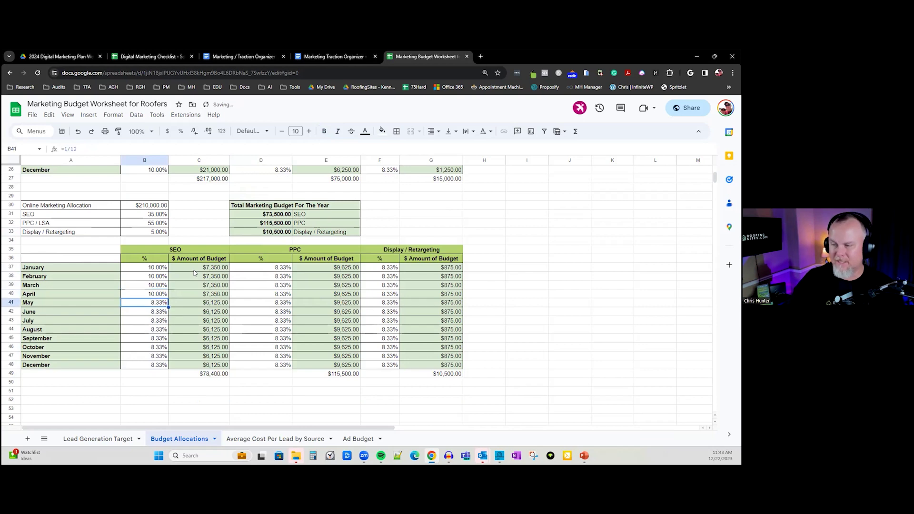
- Set the monthly SEO percentages for April, May, June and July to 5%
key("Up")
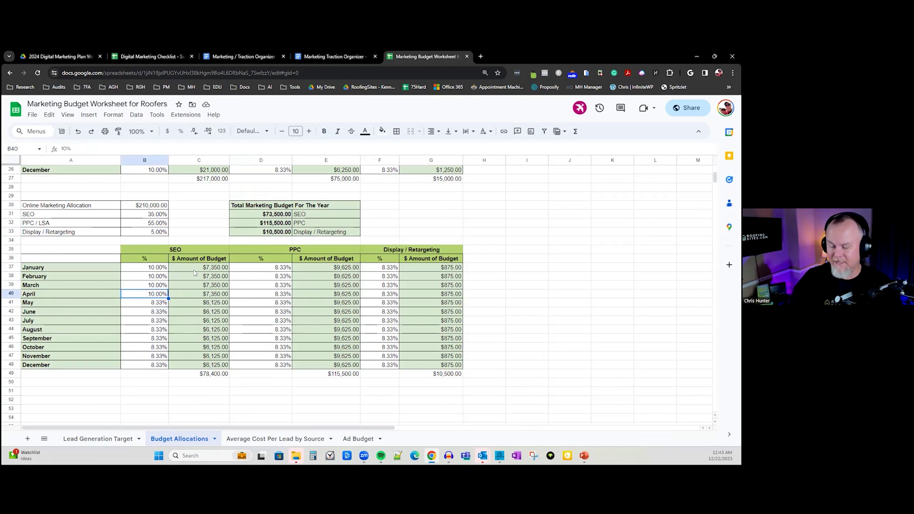
type("50%")
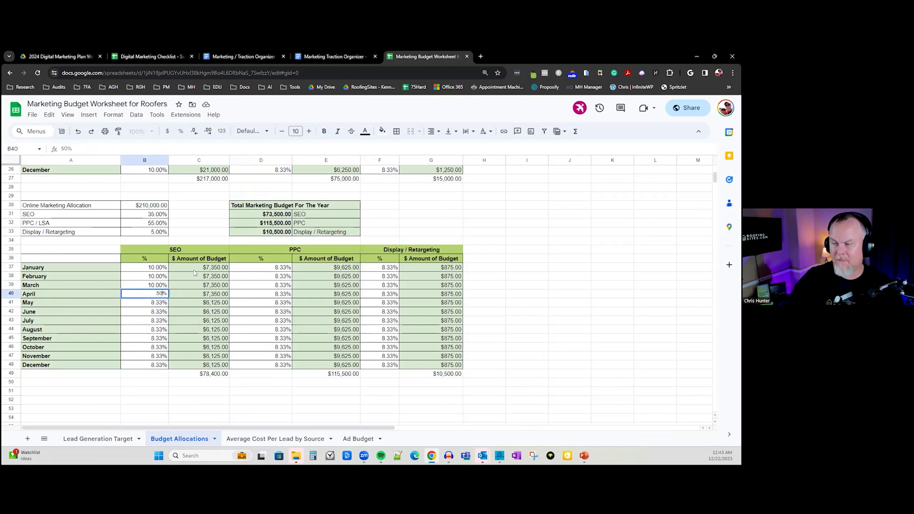
key("Return")
scroll(188, 295, "up", 1)
type("5")
key("Return")
type("5")
key("Return")
type("5")
key("Return")
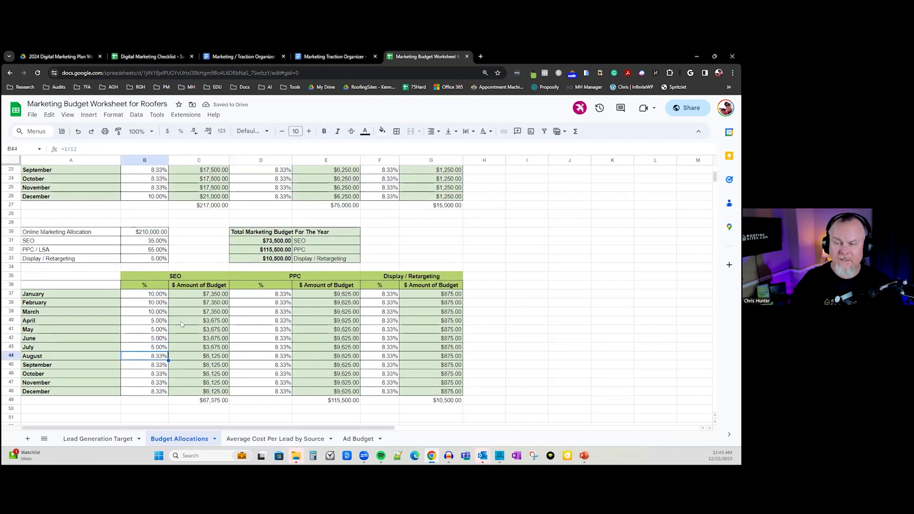
- Set the monthly SEO percentages for August through December to 10% and check the yearly SEO total
type("10")
key("Return")
type("10")
key("Return")
type("10")
key("Return")
type("10")
key("Return")
type("10")
key("Return")
left_click(213, 404)
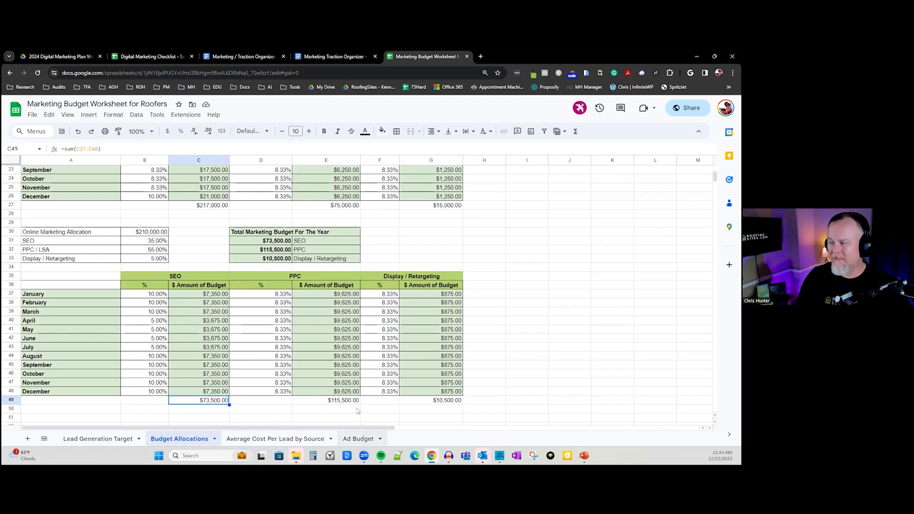
scroll(199, 374, "down", 1)
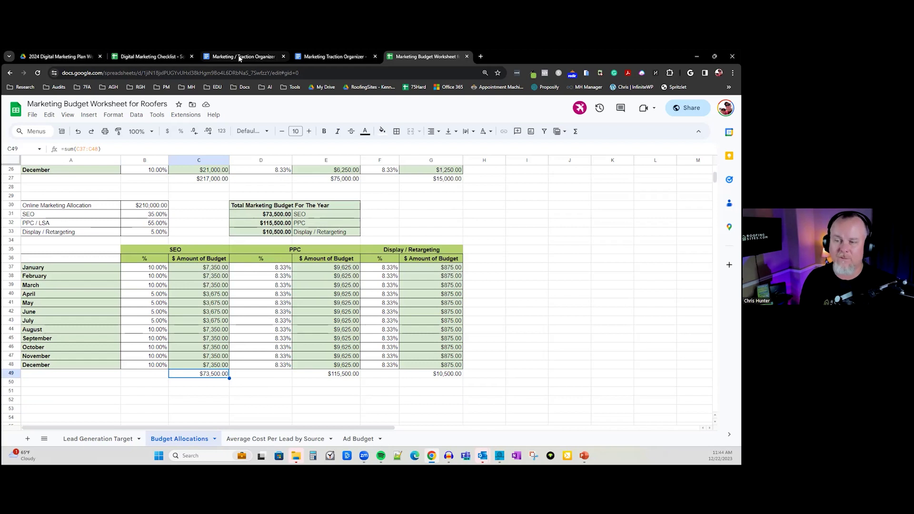
mouse_move(239, 58)
scroll(192, 338, "up", 1)
scroll(191, 339, "down", 1)
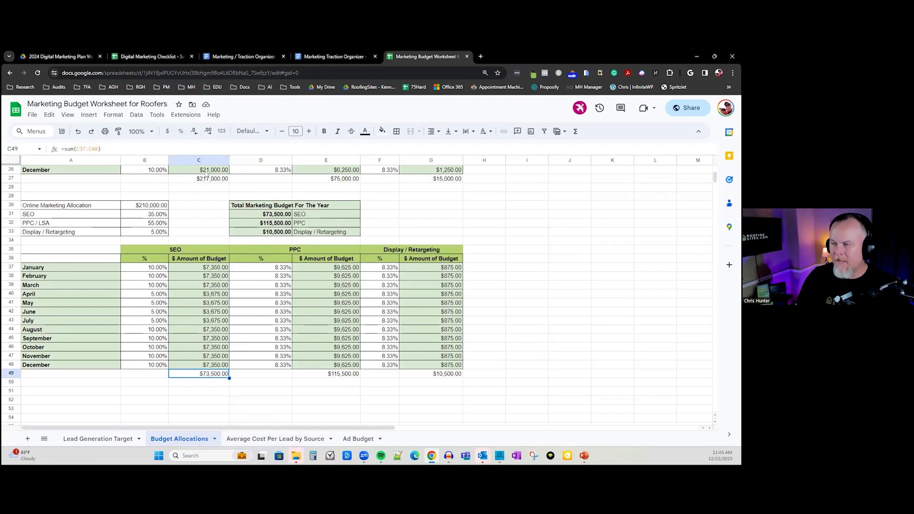
- Review the average cost per lead by source and average transaction value by service, and open the Ad Budget sheet
left_click(286, 439)
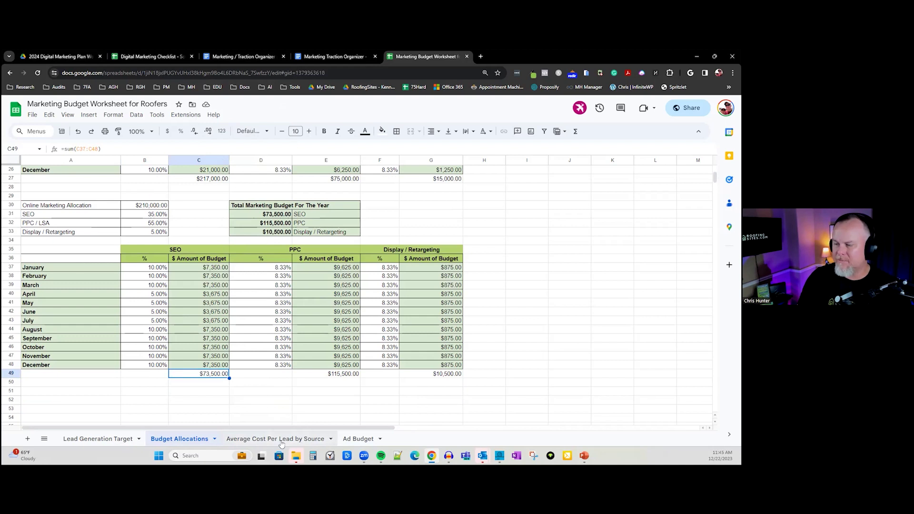
left_click_drag(43, 232, 212, 331)
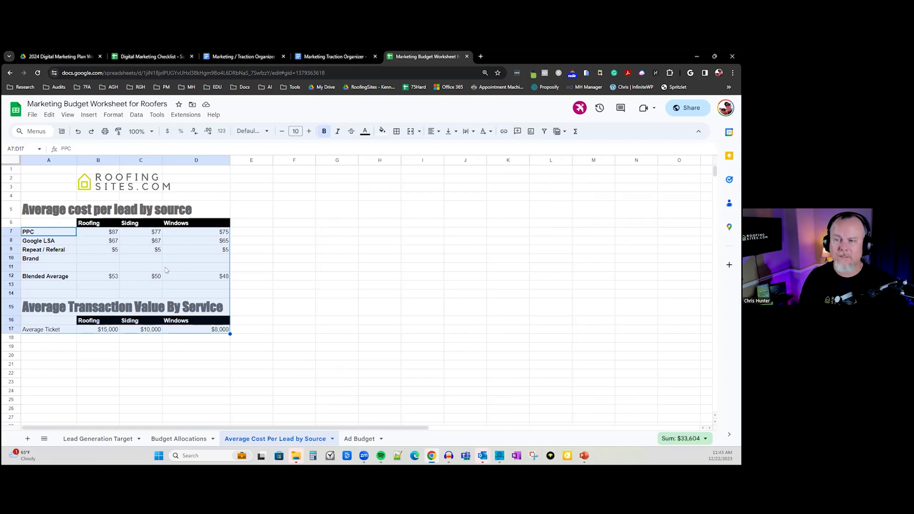
key("ctrl+shift+Page_Down")
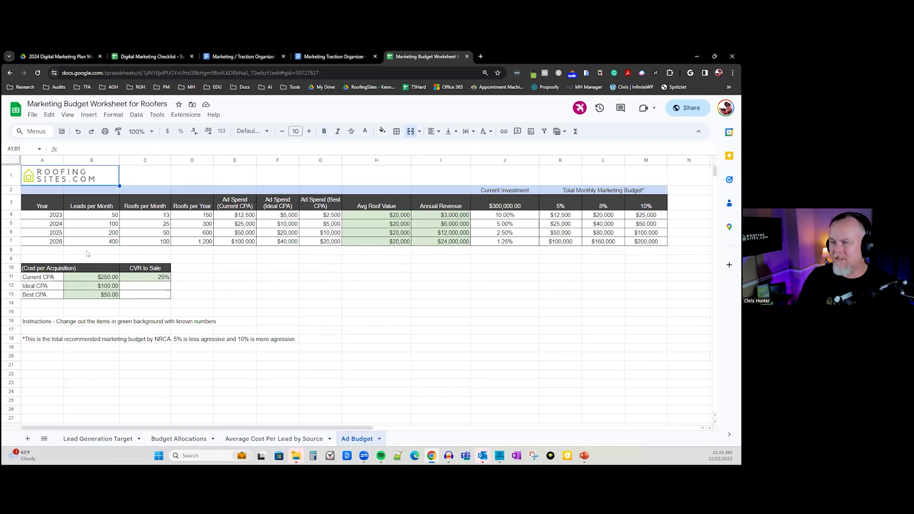
- Review the current, ideal and best cost per acquisition values and the CVR to Sale rate on the Ad Budget sheet
left_click(109, 277)
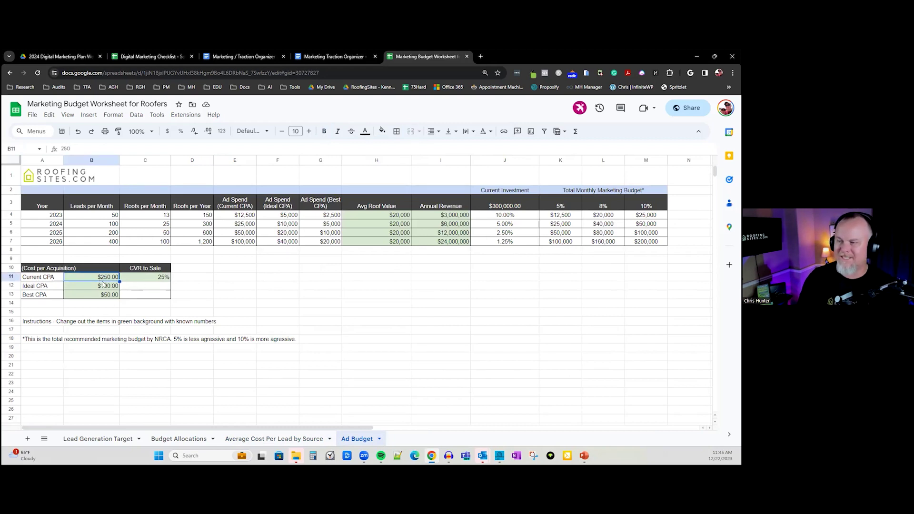
left_click(95, 293, "shift")
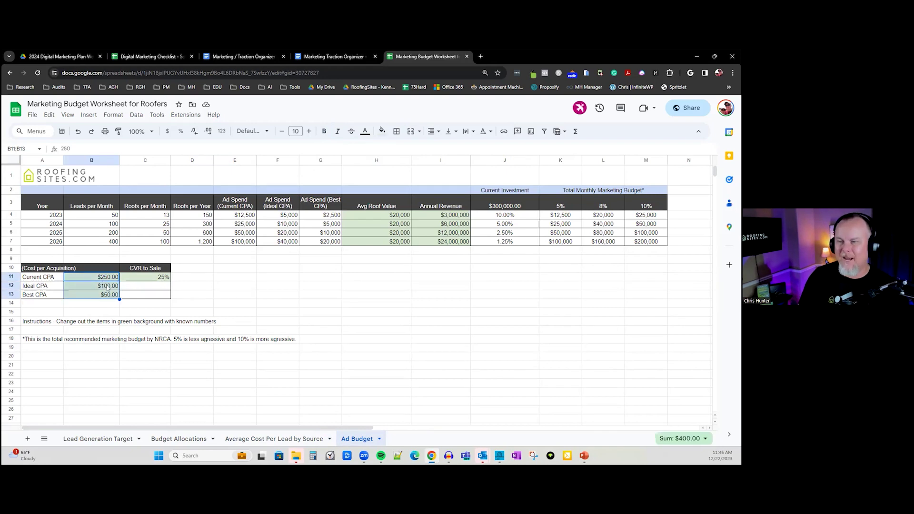
left_click(90, 281)
left_click(87, 288)
left_click(90, 294)
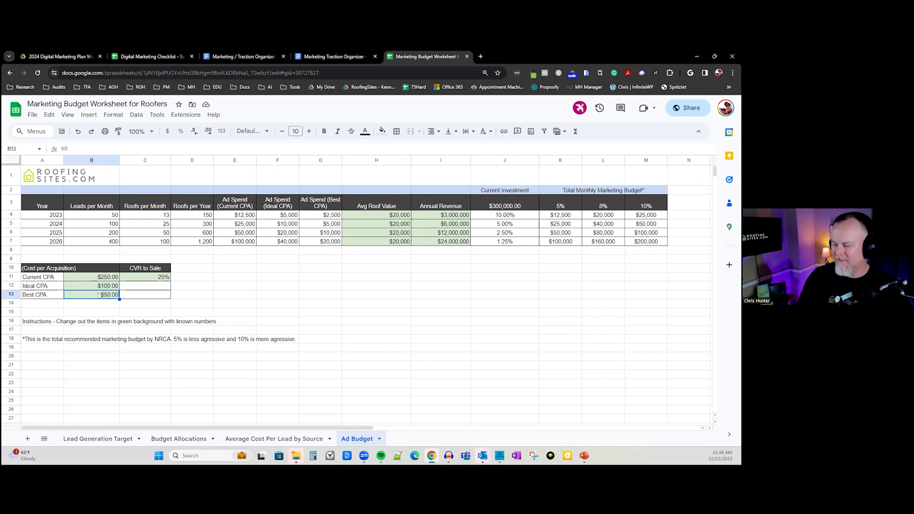
left_click(144, 279)
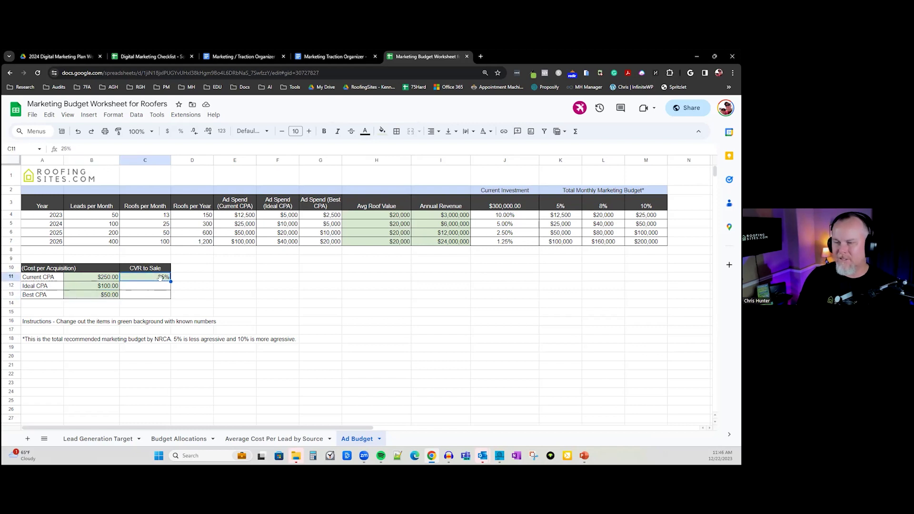
- Examine the average roof value and annual revenue figures for the years 2023 through 2026
left_click(450, 218)
left_click_drag(450, 217, 447, 242)
left_click(56, 243)
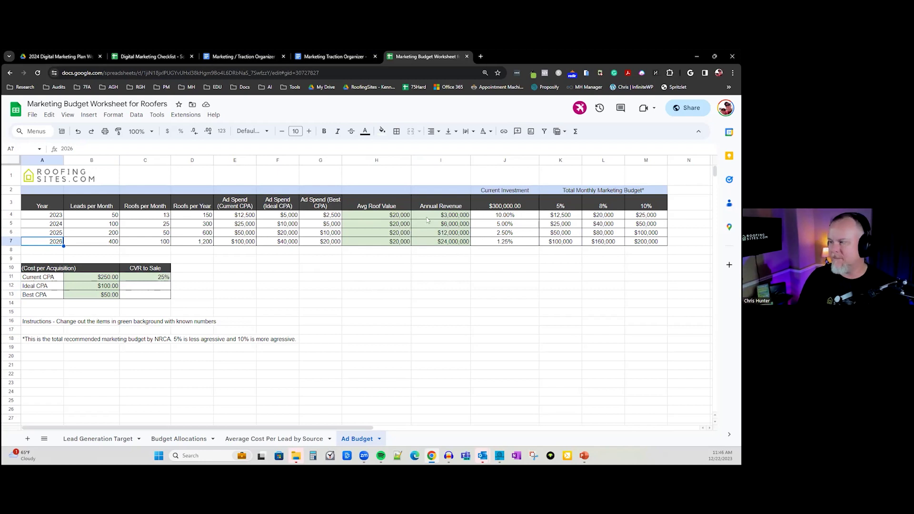
left_click_drag(373, 215, 442, 241)
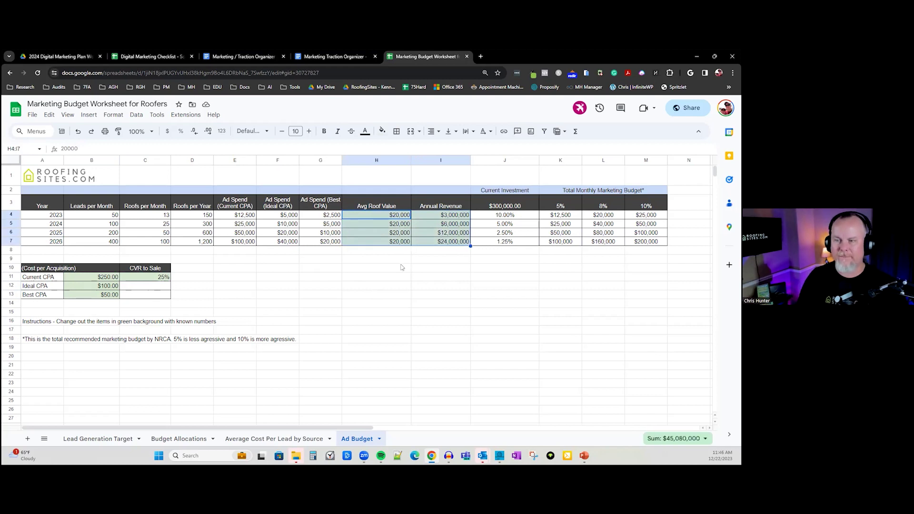
- Examine the Total Monthly Marketing Budget block, comparing its 5% and 10% columns
left_click_drag(565, 190, 624, 244)
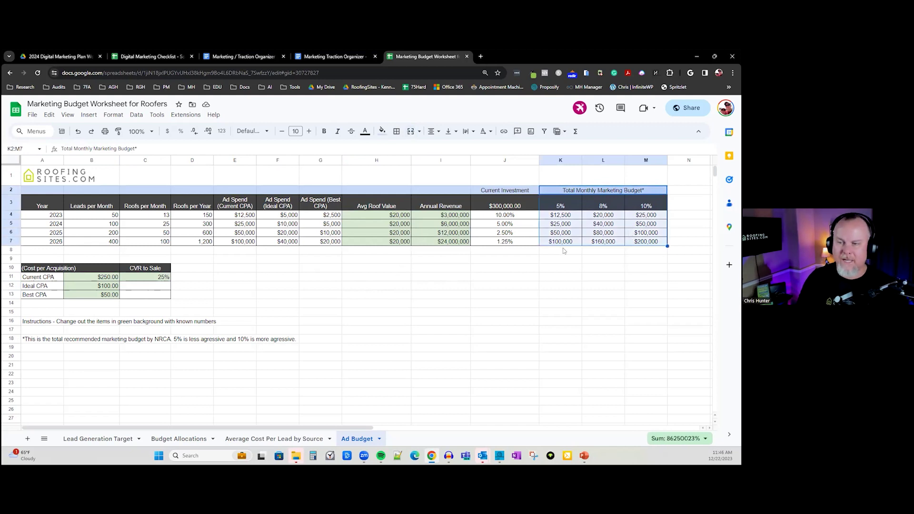
left_click(566, 207)
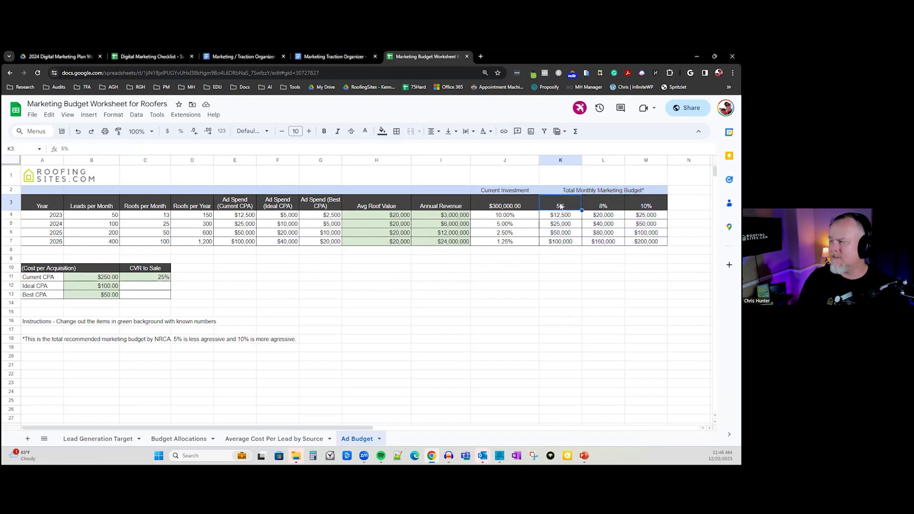
left_click(652, 206)
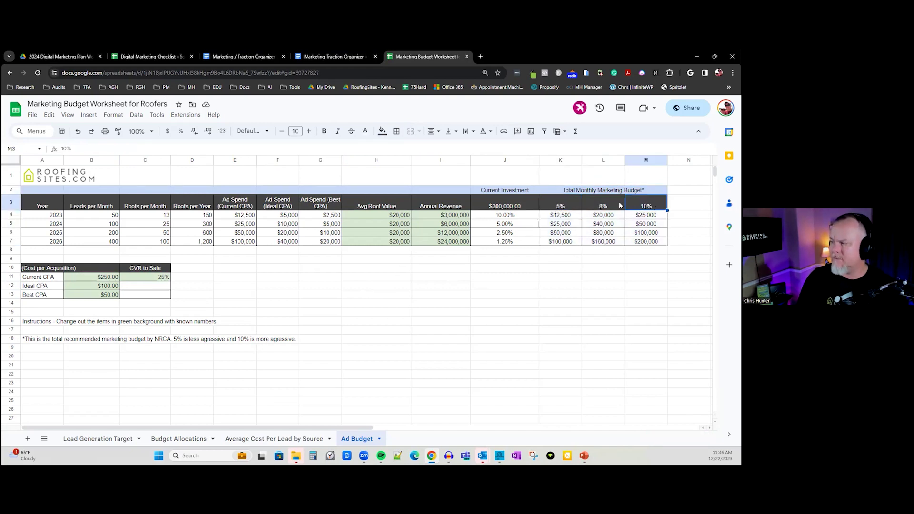
left_click(566, 206)
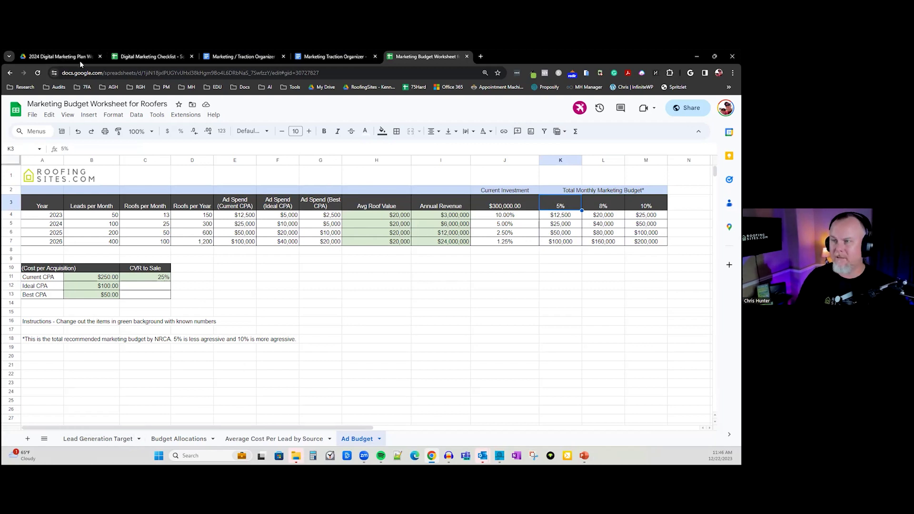
- Check the downloads page of the 2024 Digital Marketing Plan Workbook, and open the Questionnaire sheet of the Digital Marketing Checklist scoresheet
mouse_move(75, 58)
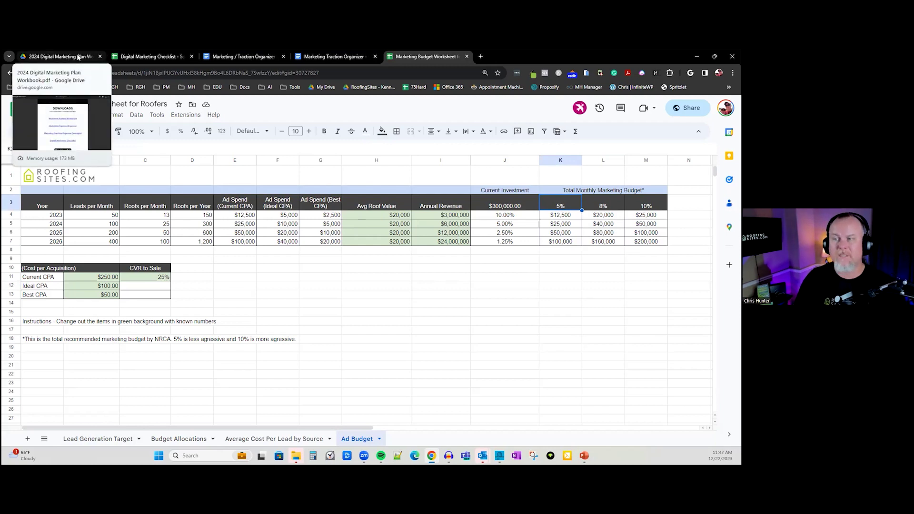
left_click(78, 58)
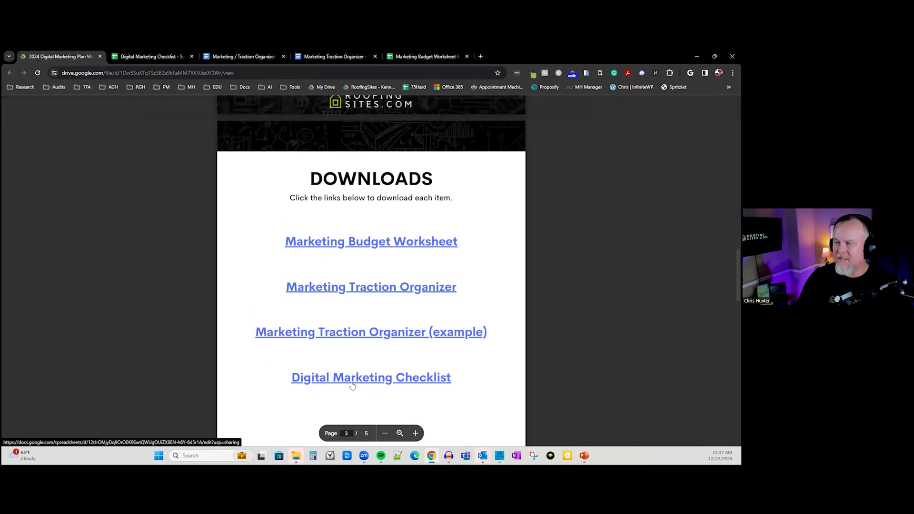
left_click(157, 56)
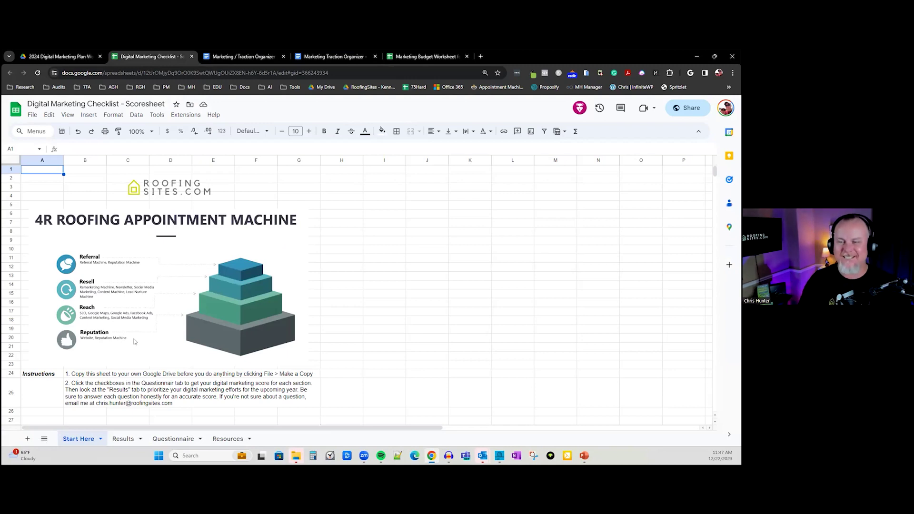
left_click(173, 439)
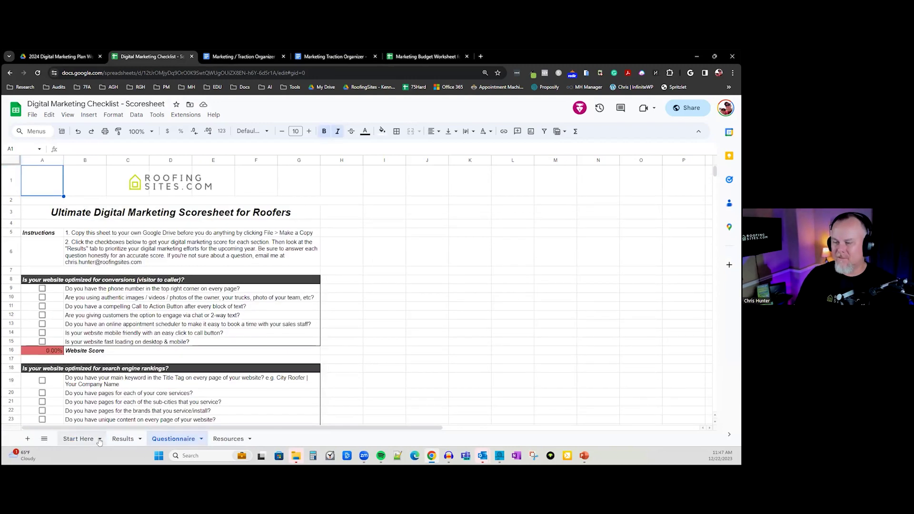
- Read the website conversion questions on phone number placement, authentic images, call-to-action buttons and chat or 2-way text
scroll(106, 303, "down", 1)
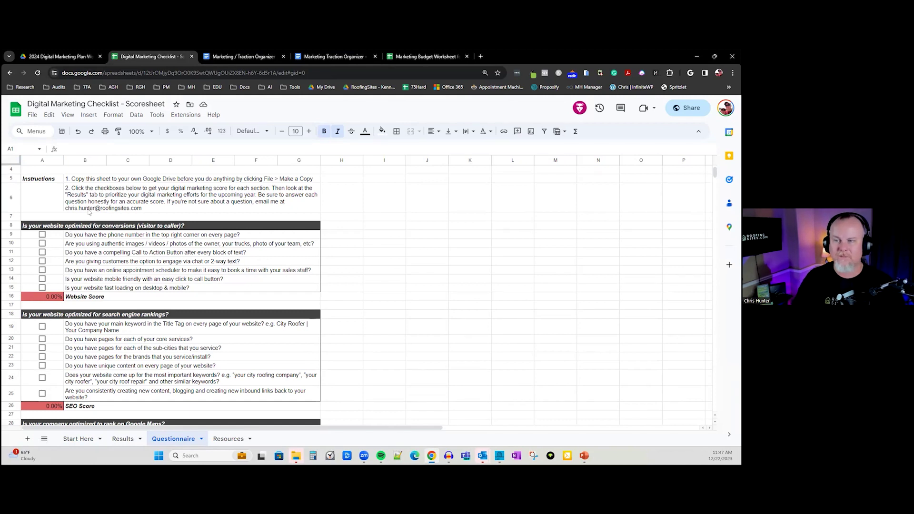
left_click(76, 236)
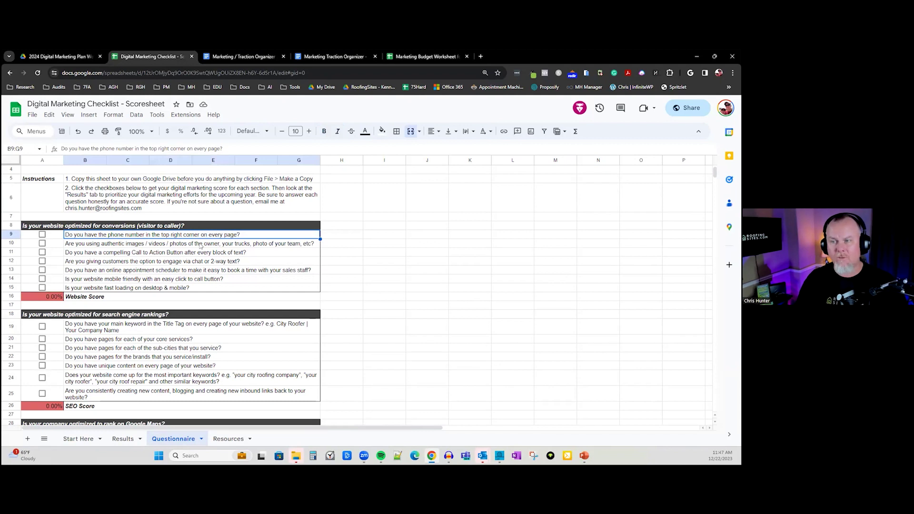
left_click(104, 246)
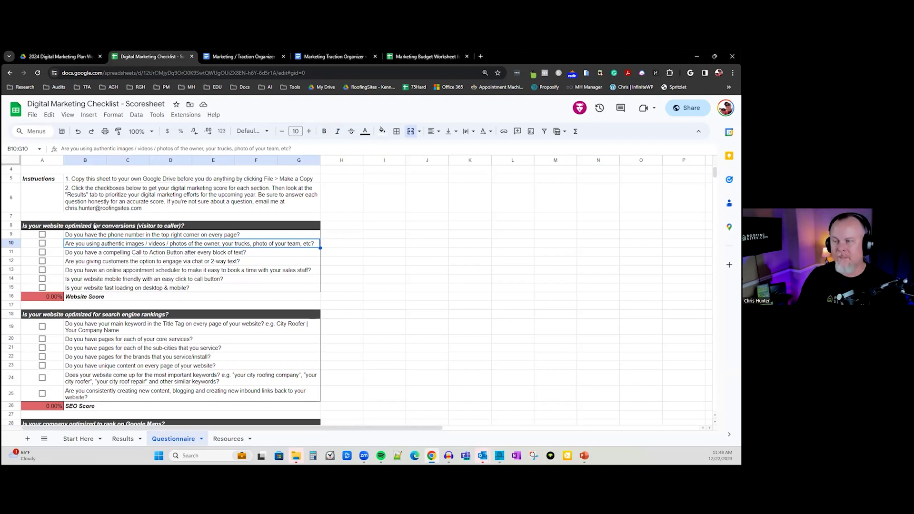
left_click(107, 253)
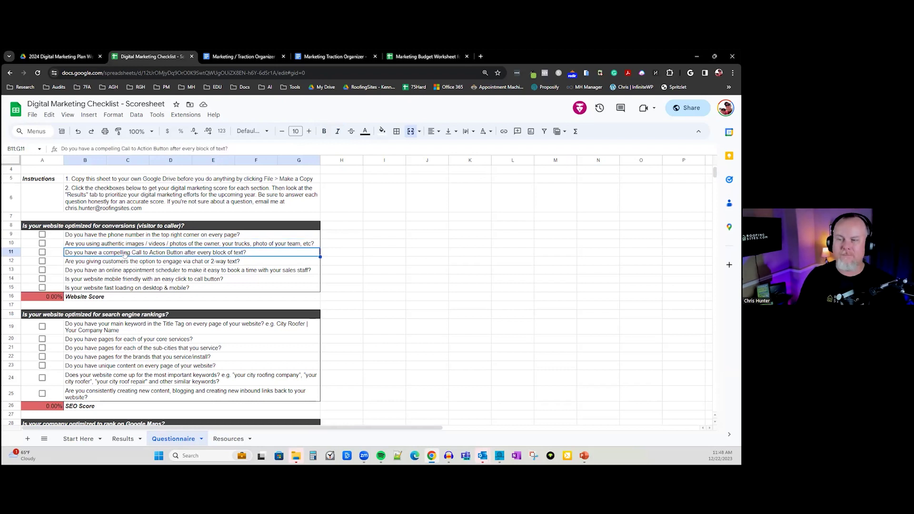
left_click(116, 262)
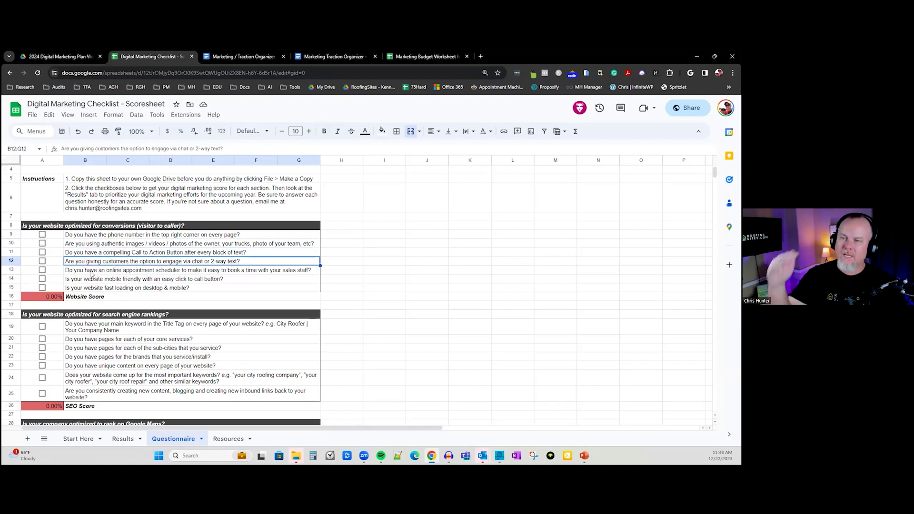
- Look through the remaining questionnaire sections, from search rankings to referrals, and open the Results sheet
scroll(115, 282, "down", 12)
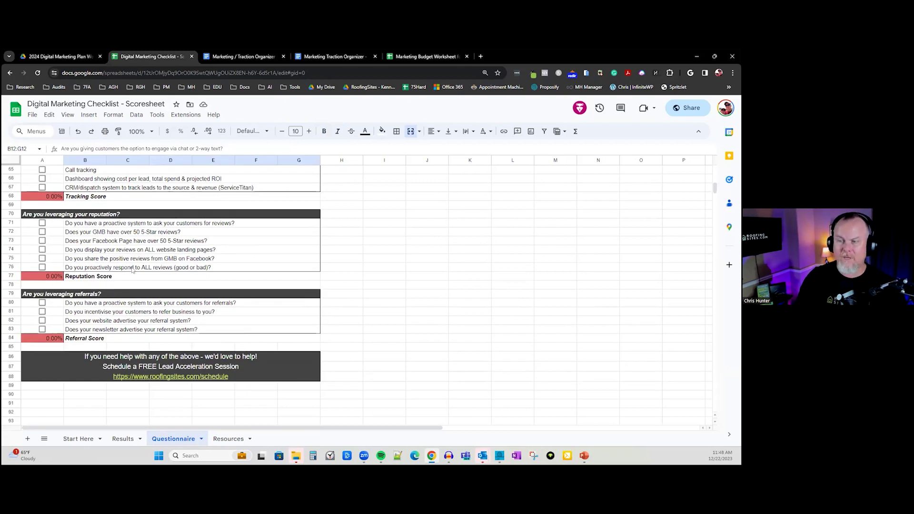
scroll(134, 274, "up", 5)
scroll(132, 269, "up", 10)
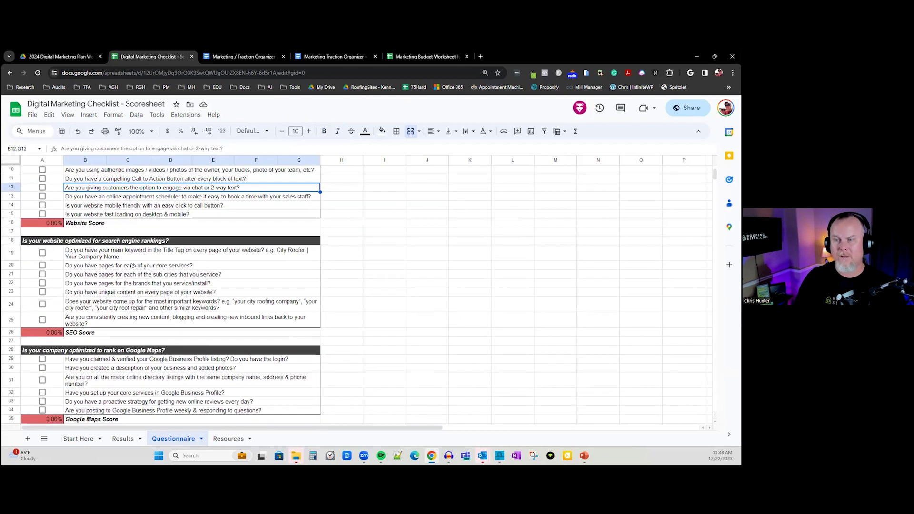
left_click(71, 298)
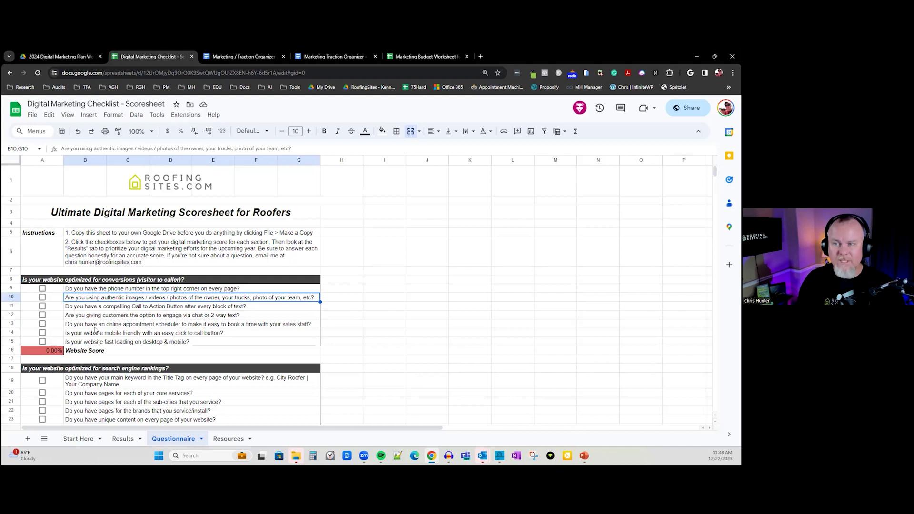
scroll(95, 330, "down", 10)
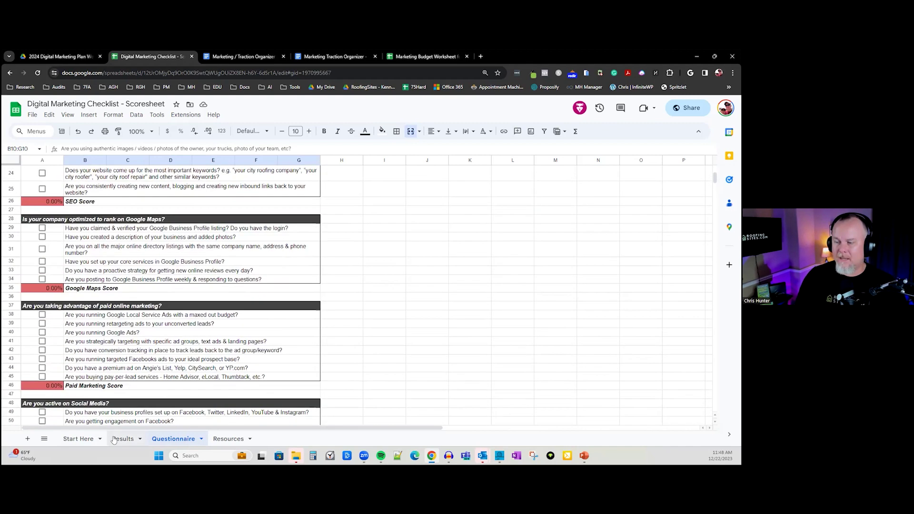
left_click(123, 438)
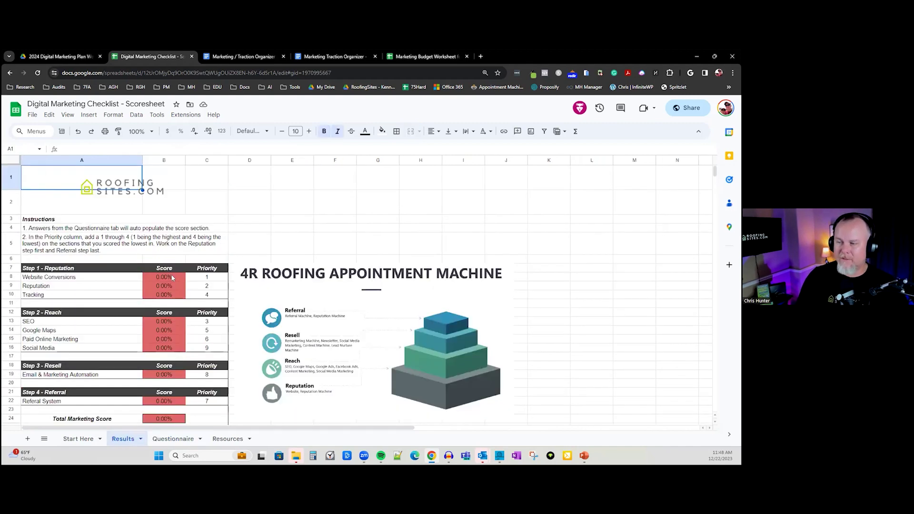